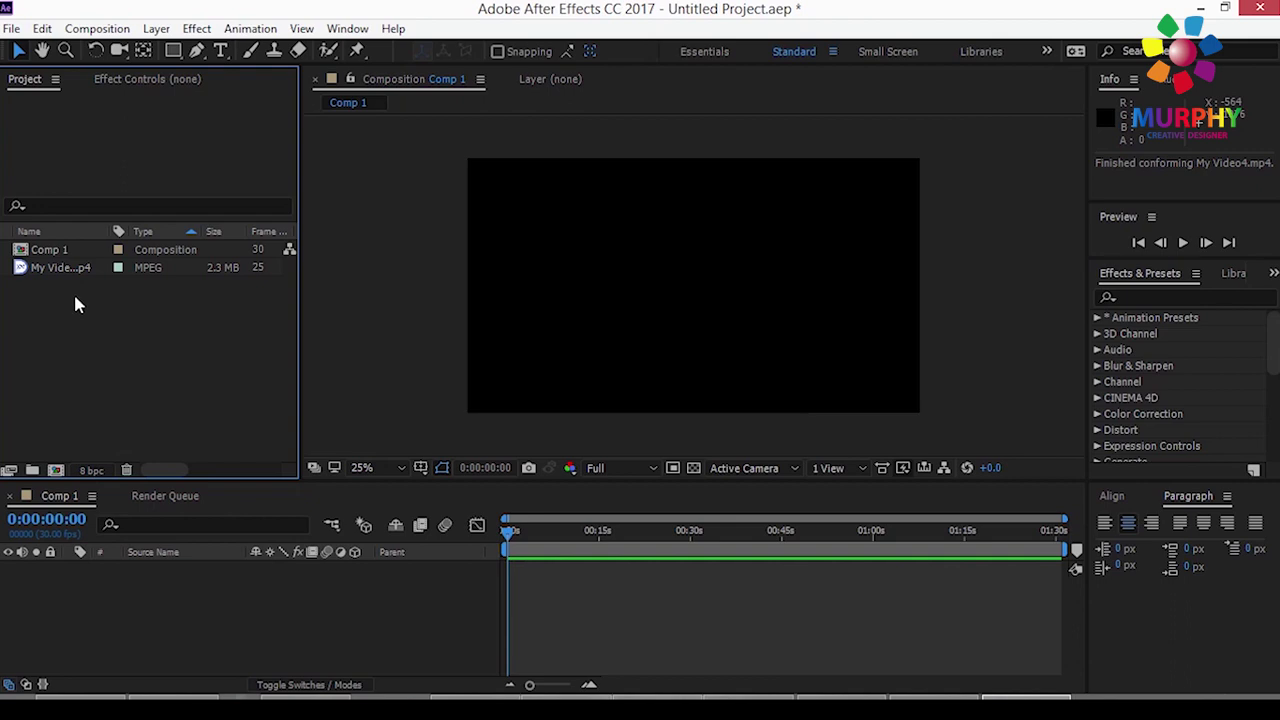
# Add My Video4.mp4 to Comp 1 as a timeline layer.
pyautogui.click(55, 270)
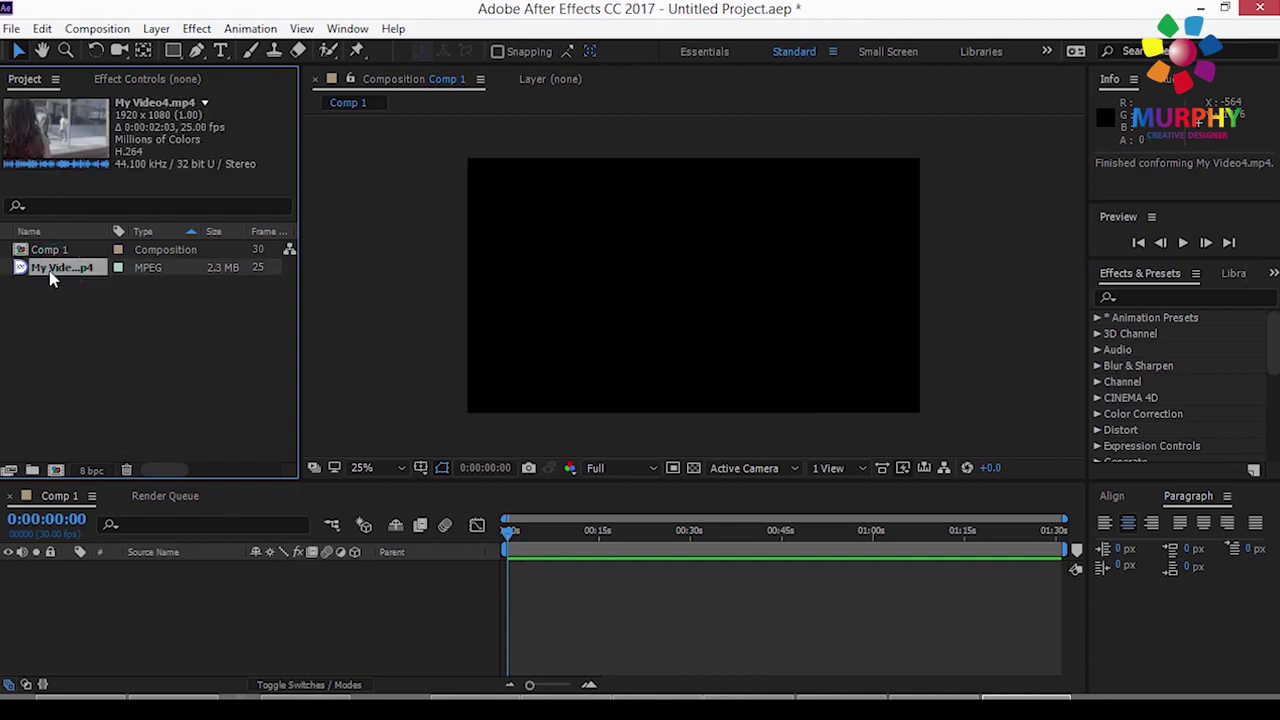
pyautogui.moveTo(60, 276); pyautogui.dragTo(197, 627)
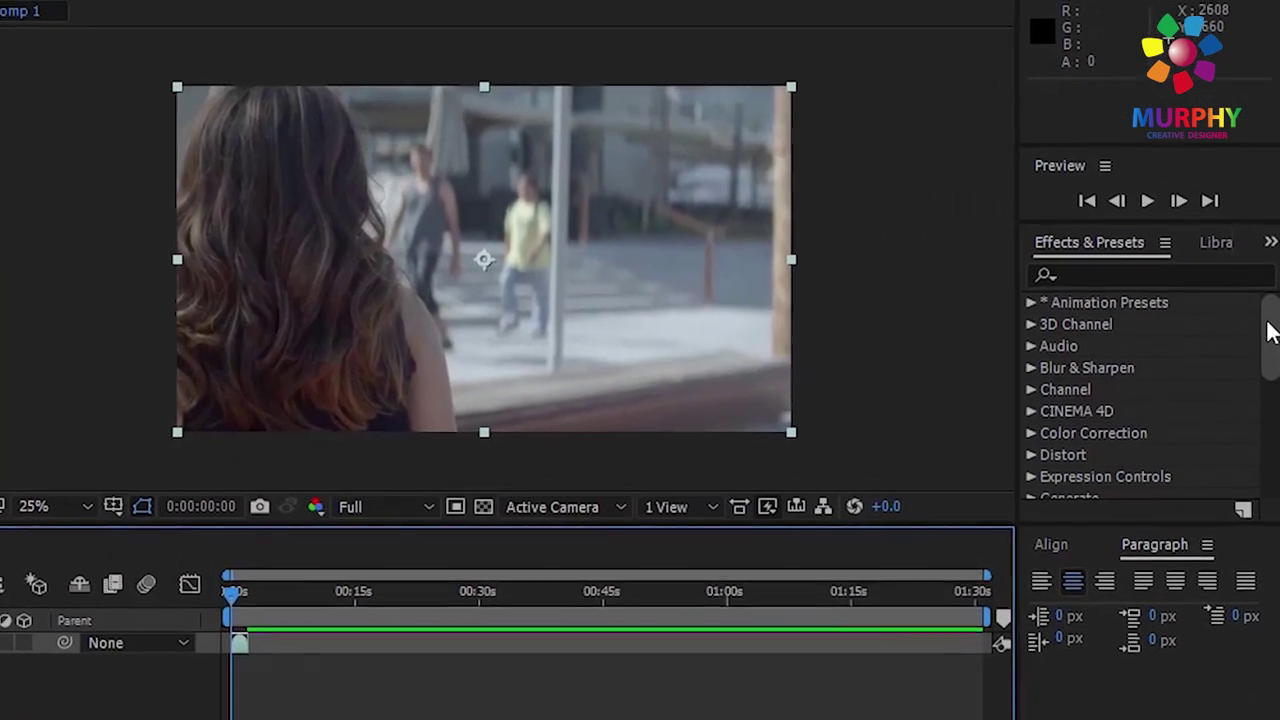
pyautogui.moveTo(1272, 336); pyautogui.dragTo(1275, 440)
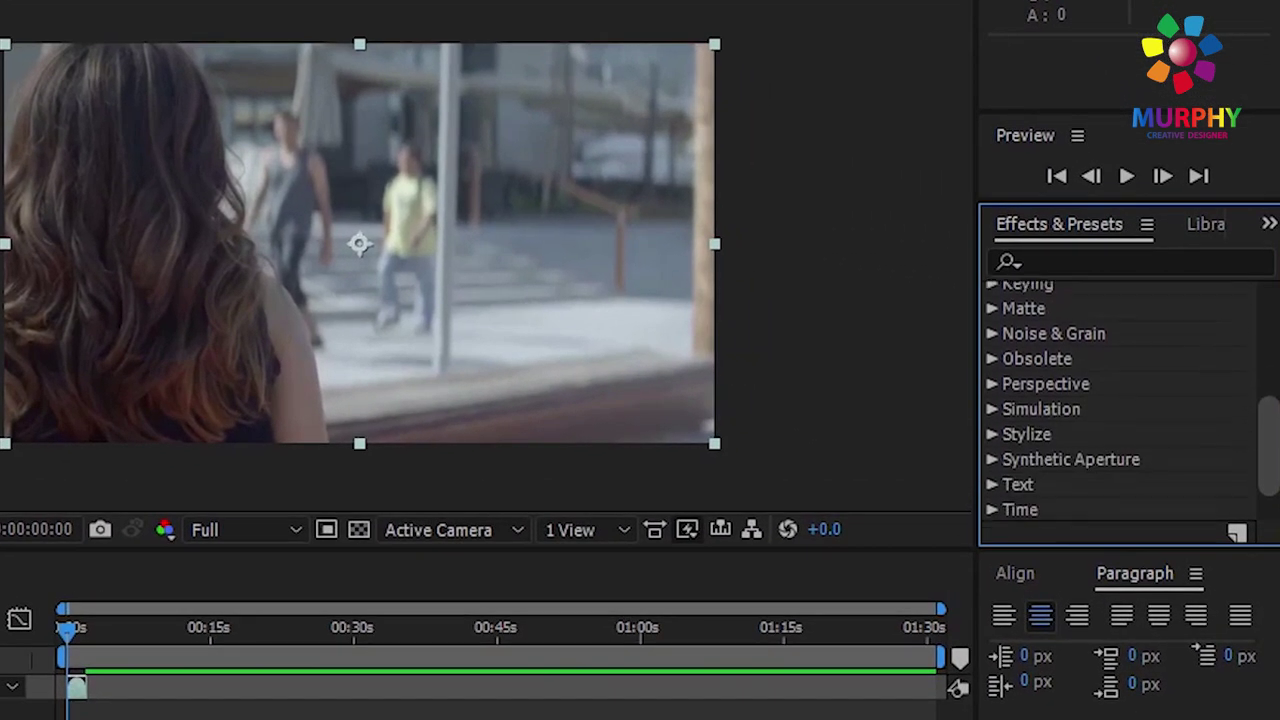
# Locate the Timewarp effect under Effects & Presets > Time.
pyautogui.scroll(-2, 1043, 454)
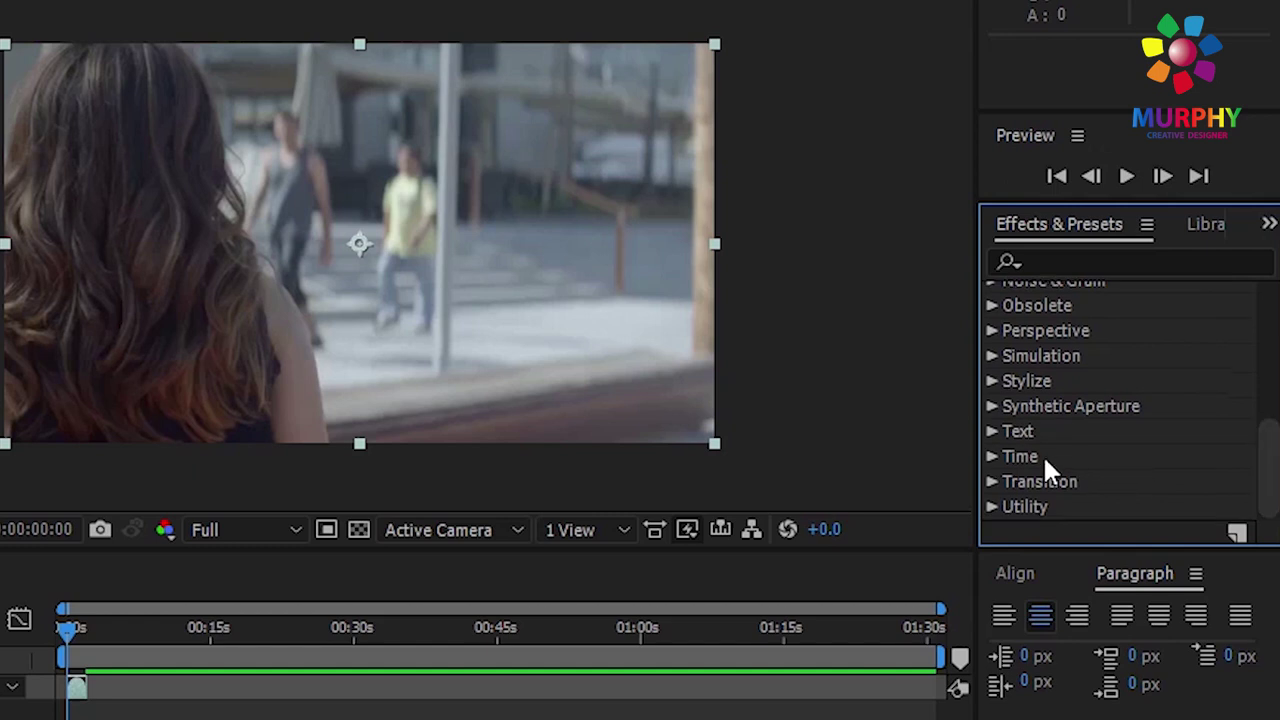
pyautogui.click(993, 458)
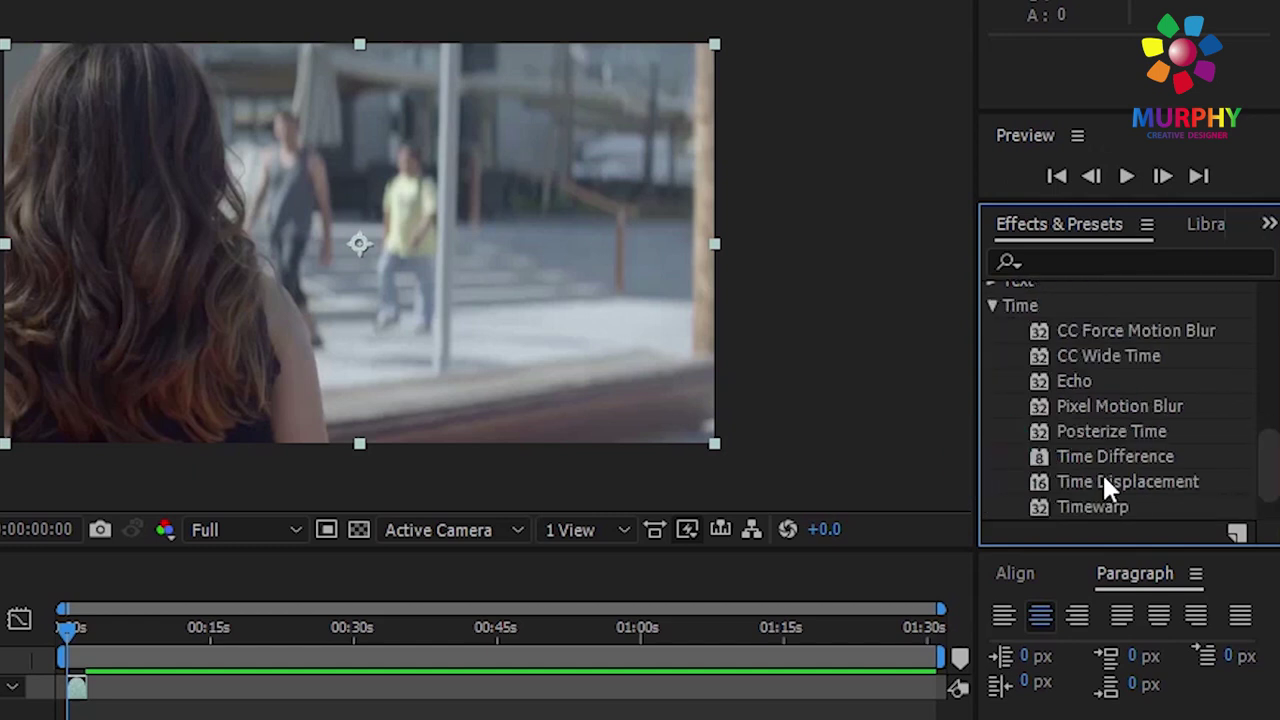
pyautogui.click(1100, 507)
pyautogui.scroll(-2, 1100, 500)
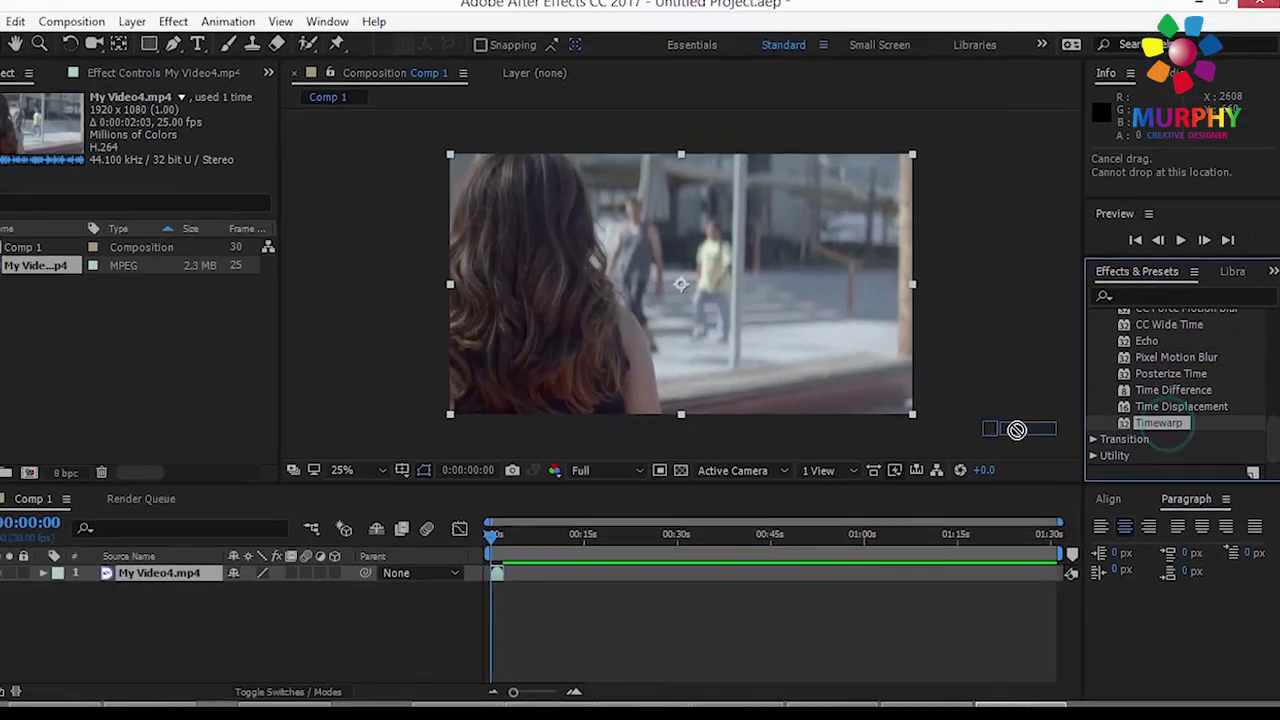
# Apply Timewarp to the My Video4.mp4 layer and set its Speed to 100.
pyautogui.moveTo(1093, 456); pyautogui.dragTo(221, 570)
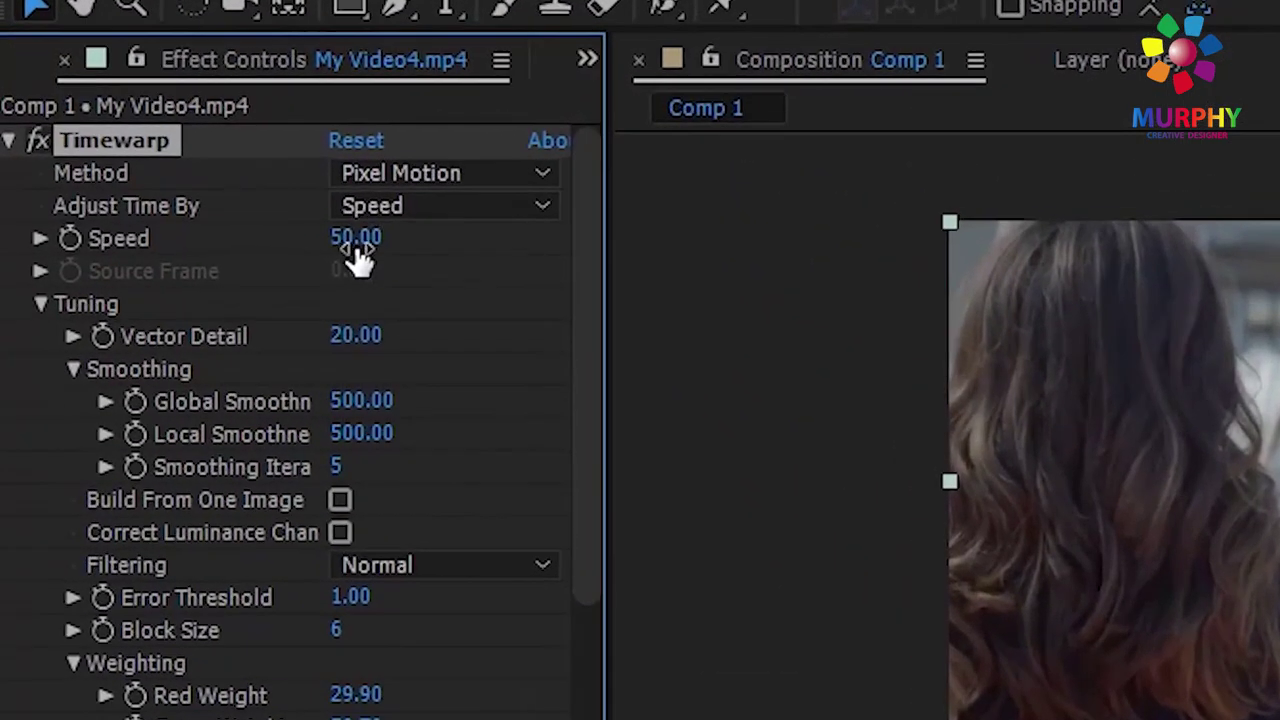
pyautogui.click(352, 244)
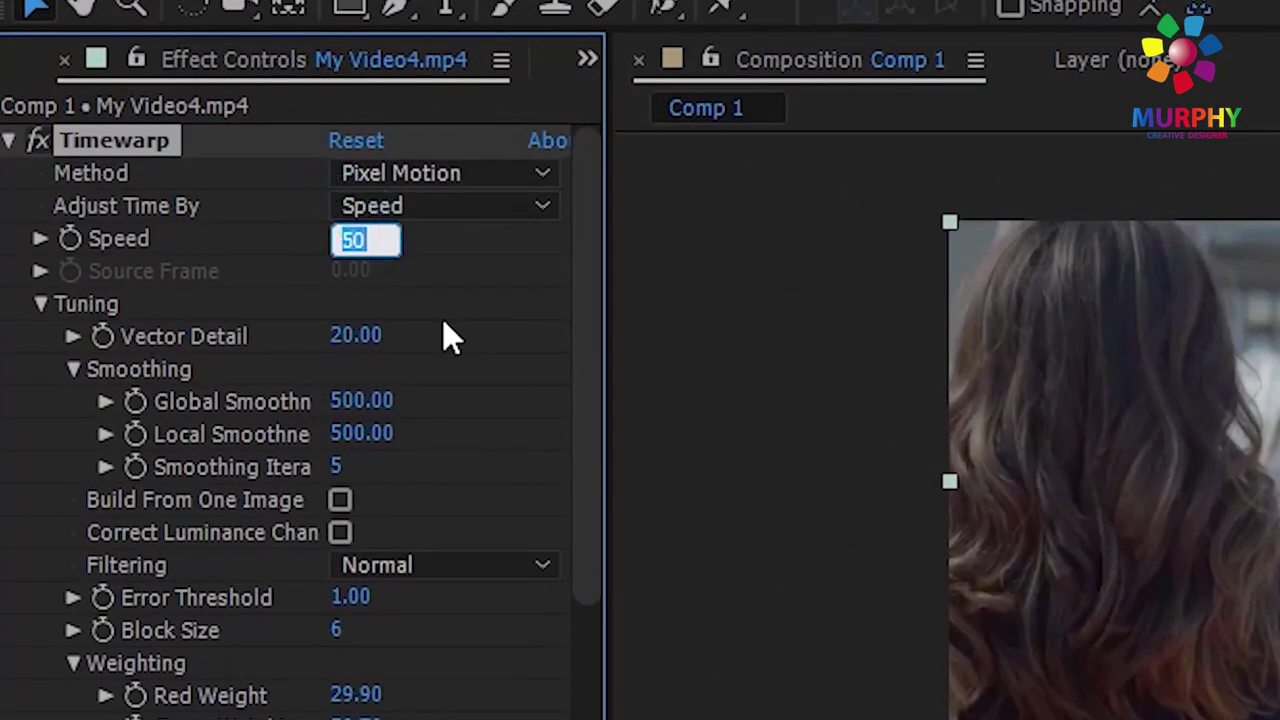
pyautogui.write('100')
pyautogui.press('Return')
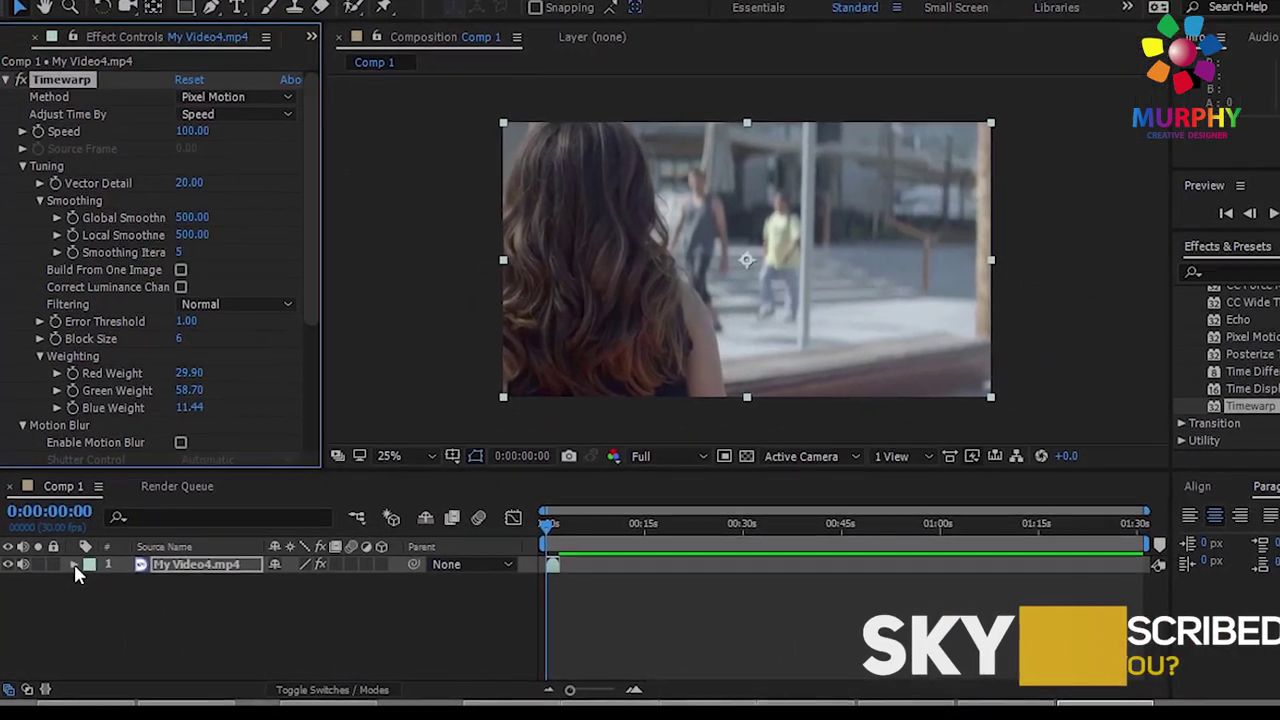
# Reveal the layer's Timewarp Speed property in the timeline, zoomed to individual frames.
pyautogui.click(74, 565)
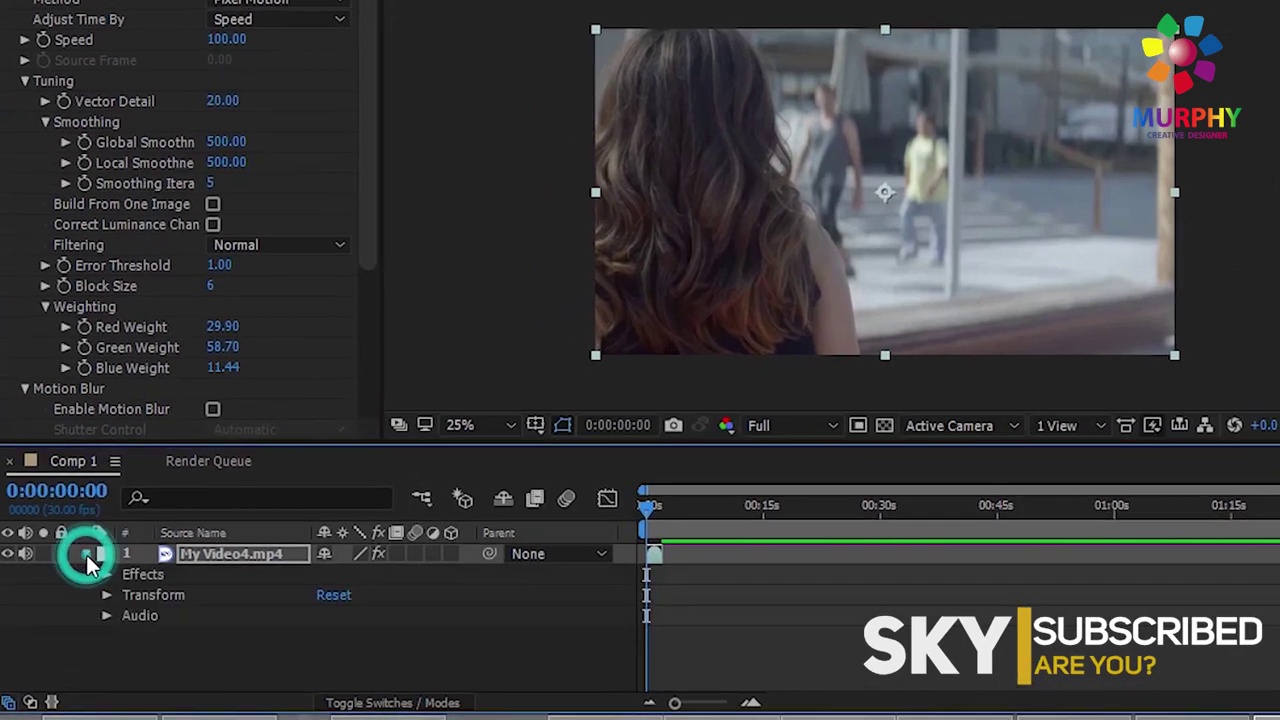
pyautogui.click(115, 568)
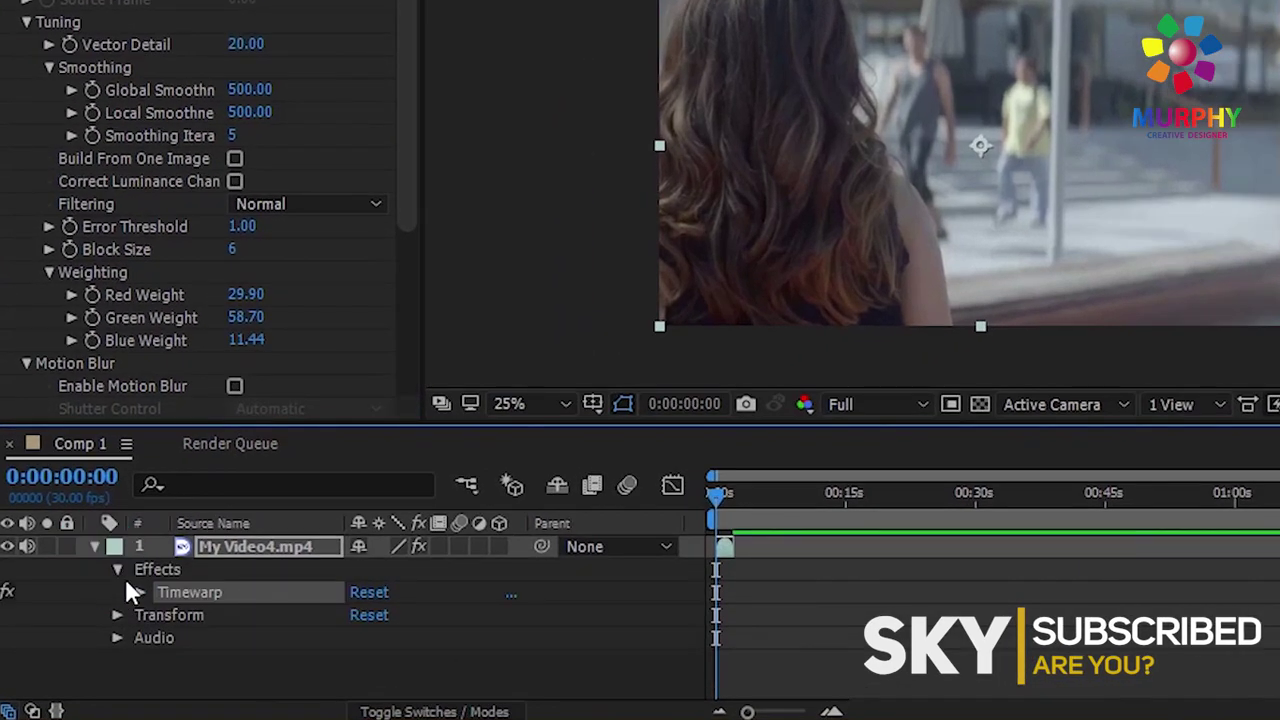
pyautogui.click(140, 592)
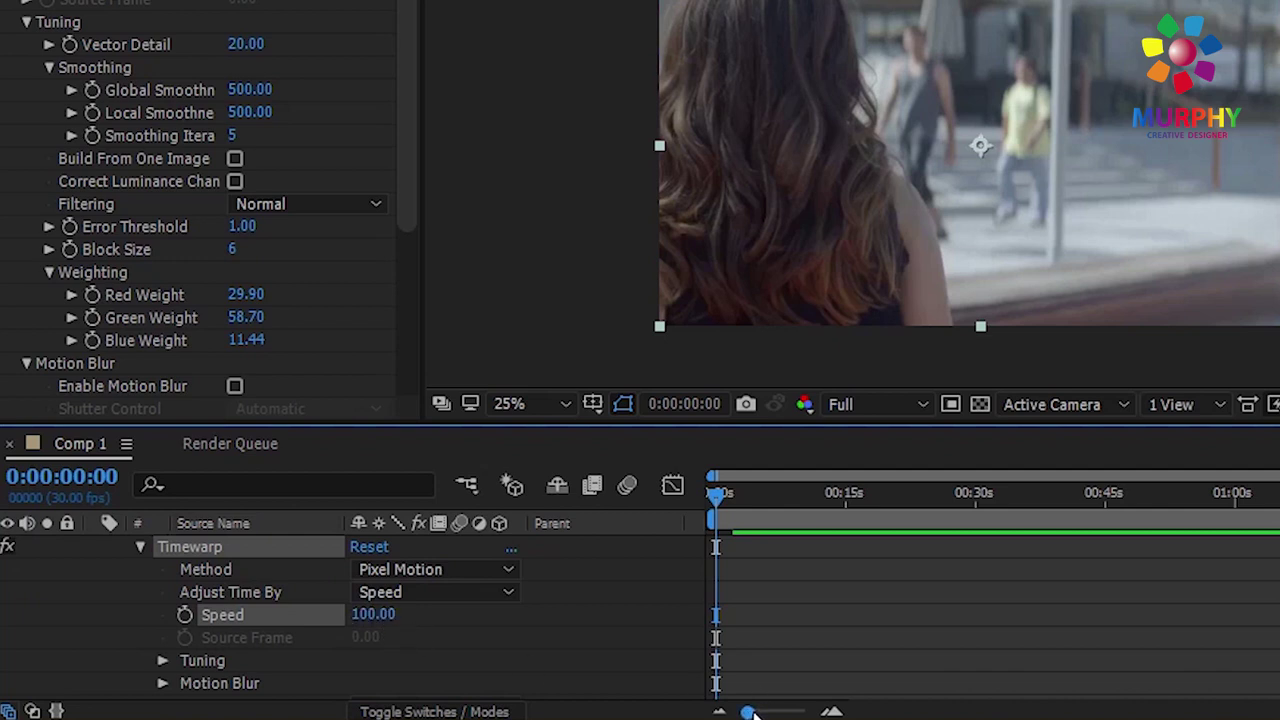
pyautogui.moveTo(750, 713); pyautogui.dragTo(802, 713)
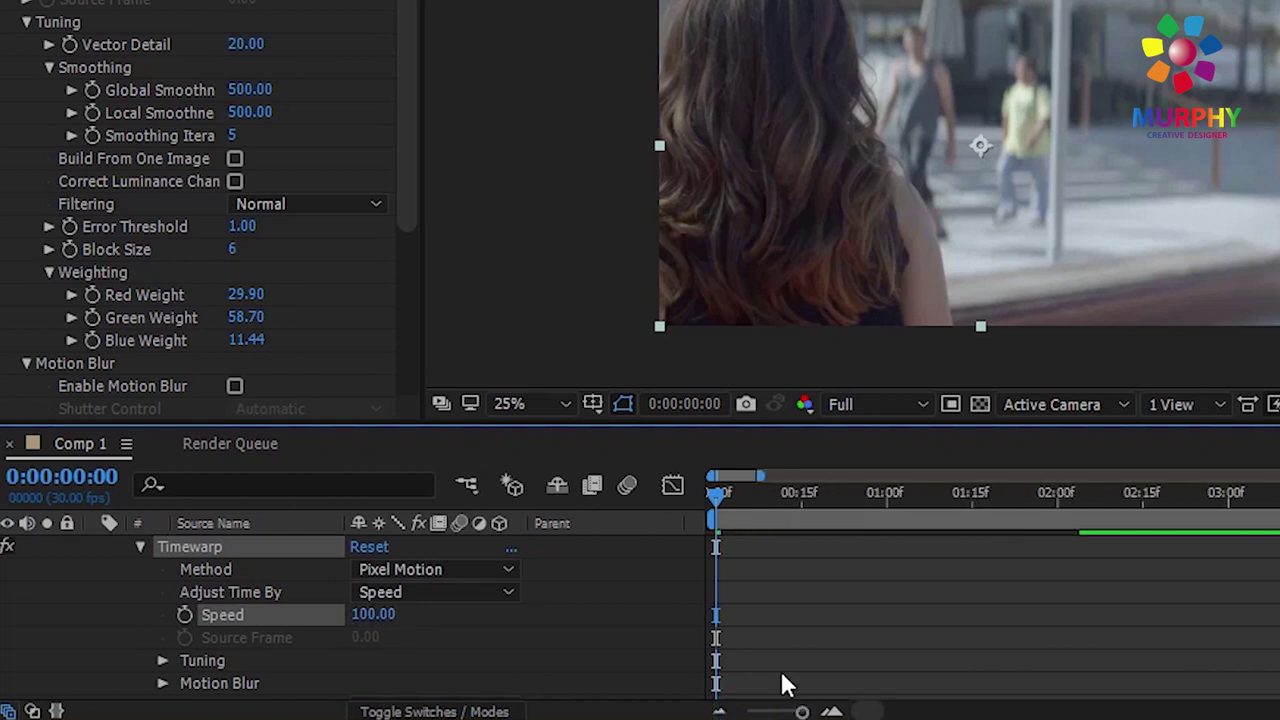
pyautogui.scroll(1, 818, 620)
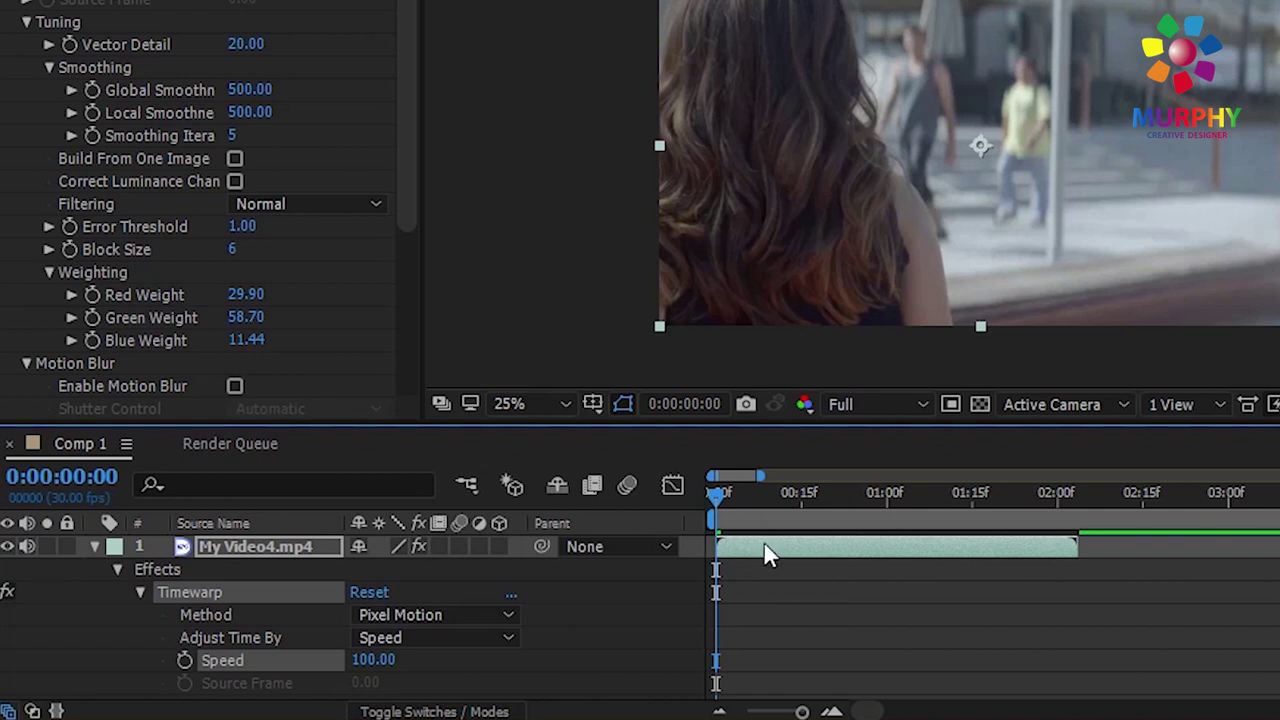
pyautogui.moveTo(825, 425); pyautogui.dragTo(836, 390)
# Preview the clip from around frame 11, then return to the start.
pyautogui.moveTo(715, 456)
pyautogui.mouseDown()
pyautogui.moveTo(896, 473)
pyautogui.moveTo(705, 476)
pyautogui.mouseUp()
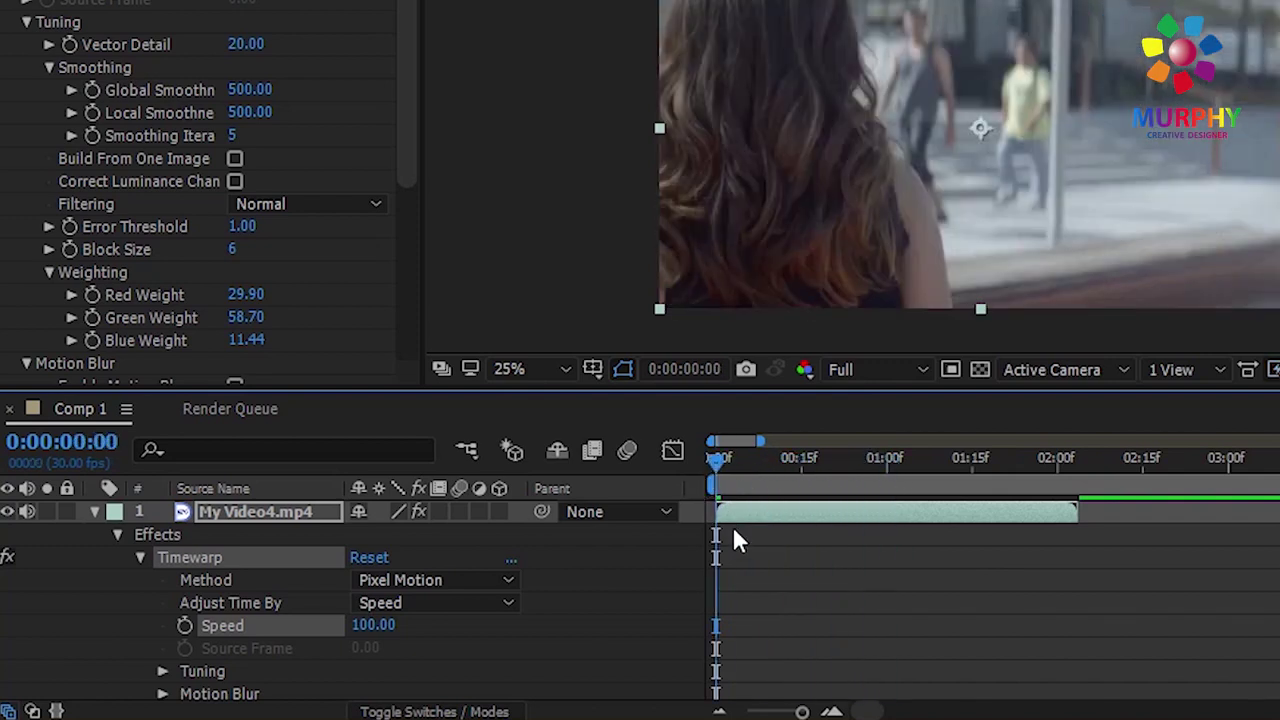
pyautogui.press('space')
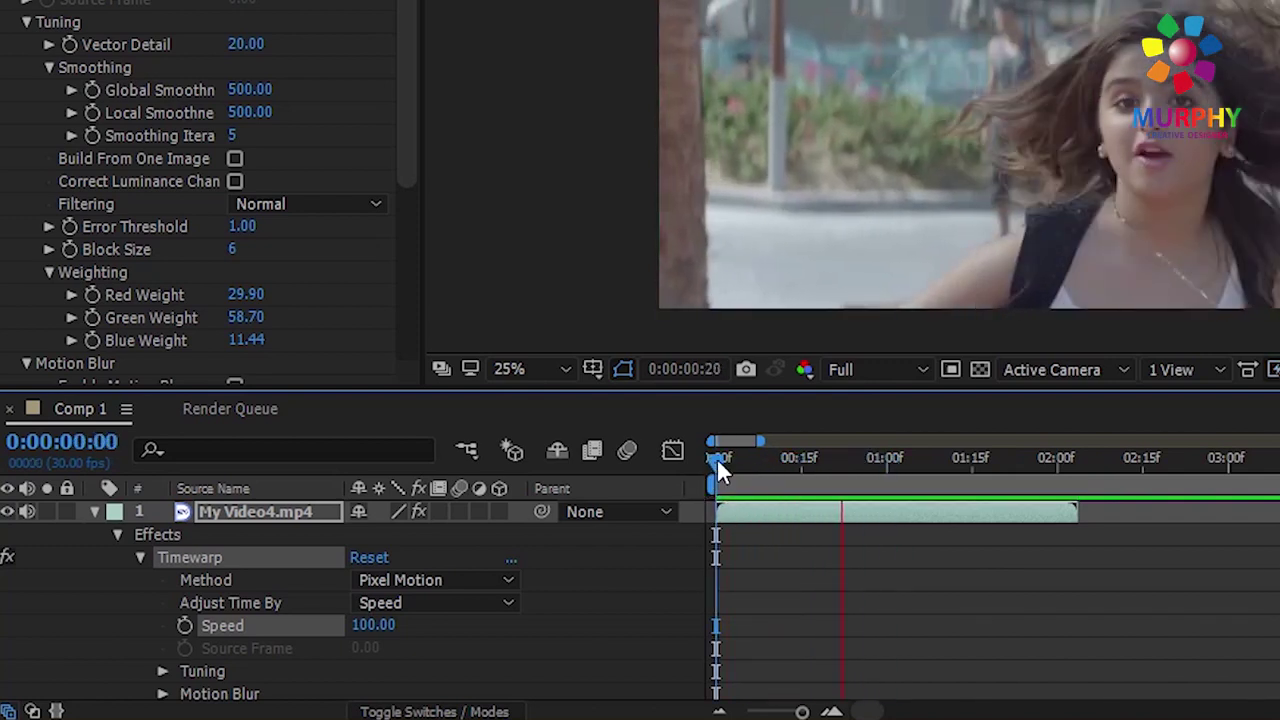
pyautogui.click(716, 458)
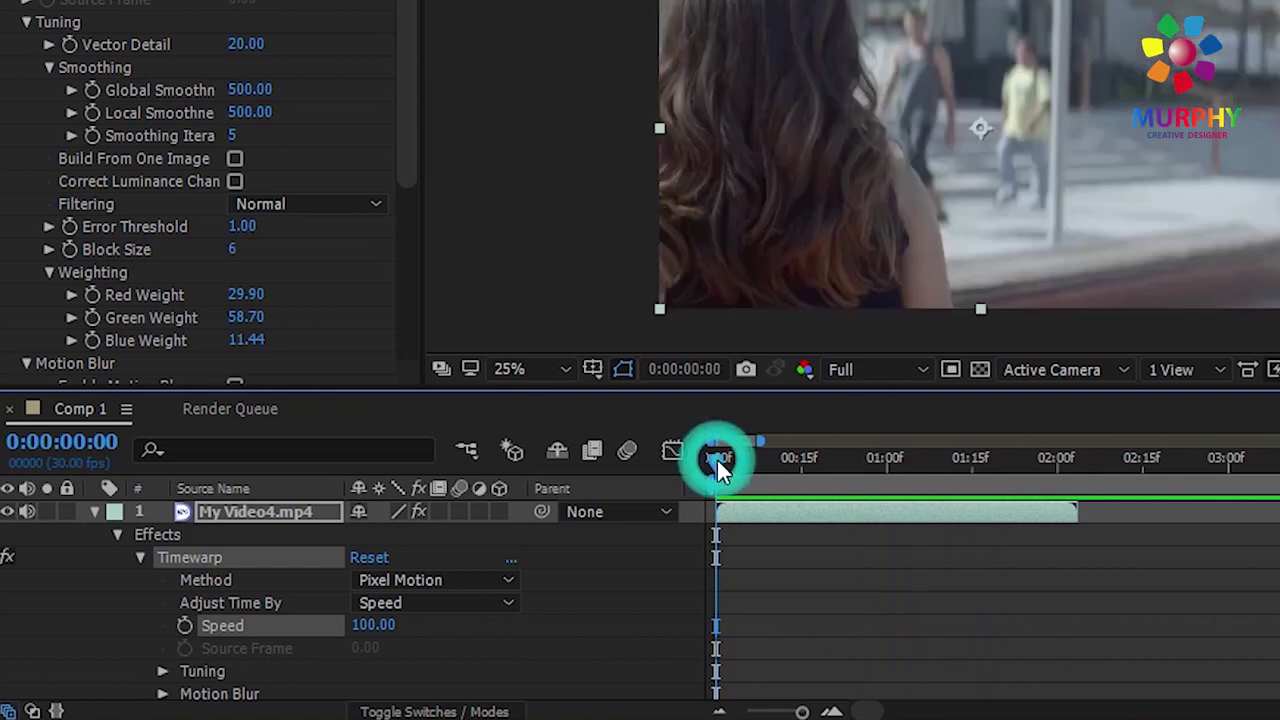
# Start Speed keyframing at frame 8 and set Speed to 15 at frame 19.
pyautogui.moveTo(717, 460); pyautogui.dragTo(764, 516)
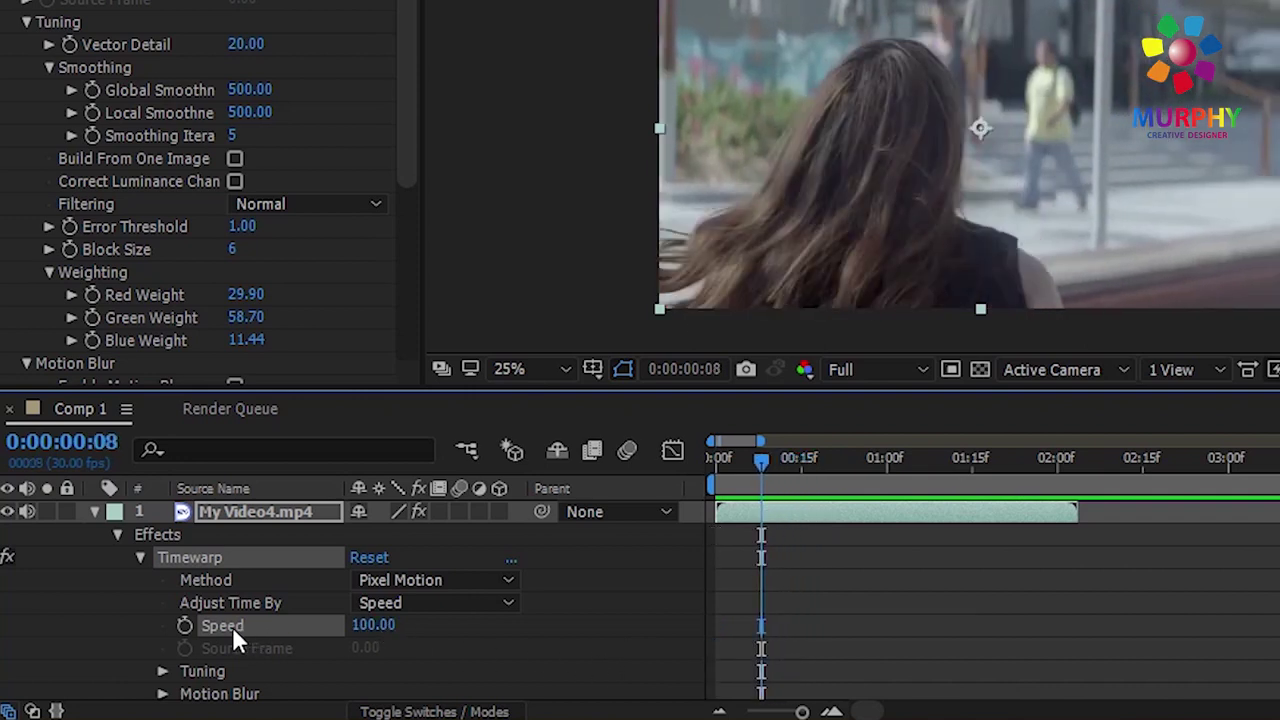
pyautogui.click(185, 626)
pyautogui.moveTo(760, 456); pyautogui.dragTo(821, 462)
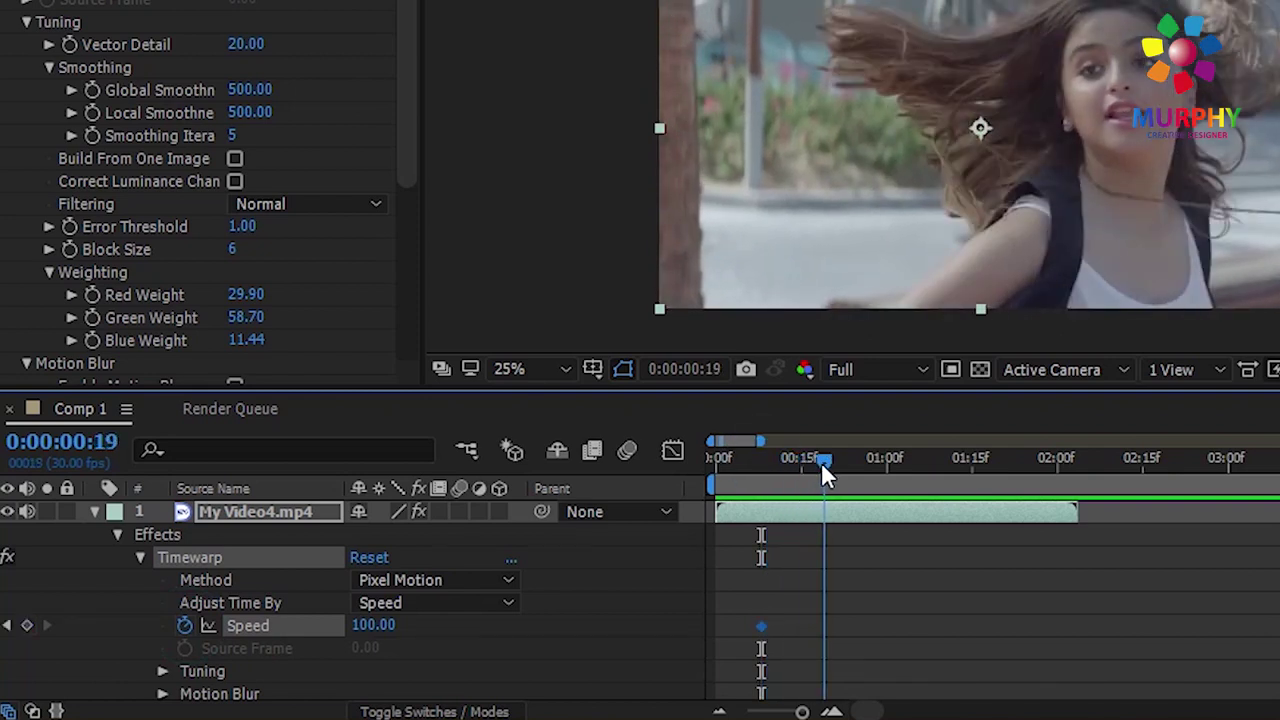
pyautogui.click(362, 630)
pyautogui.write('15')
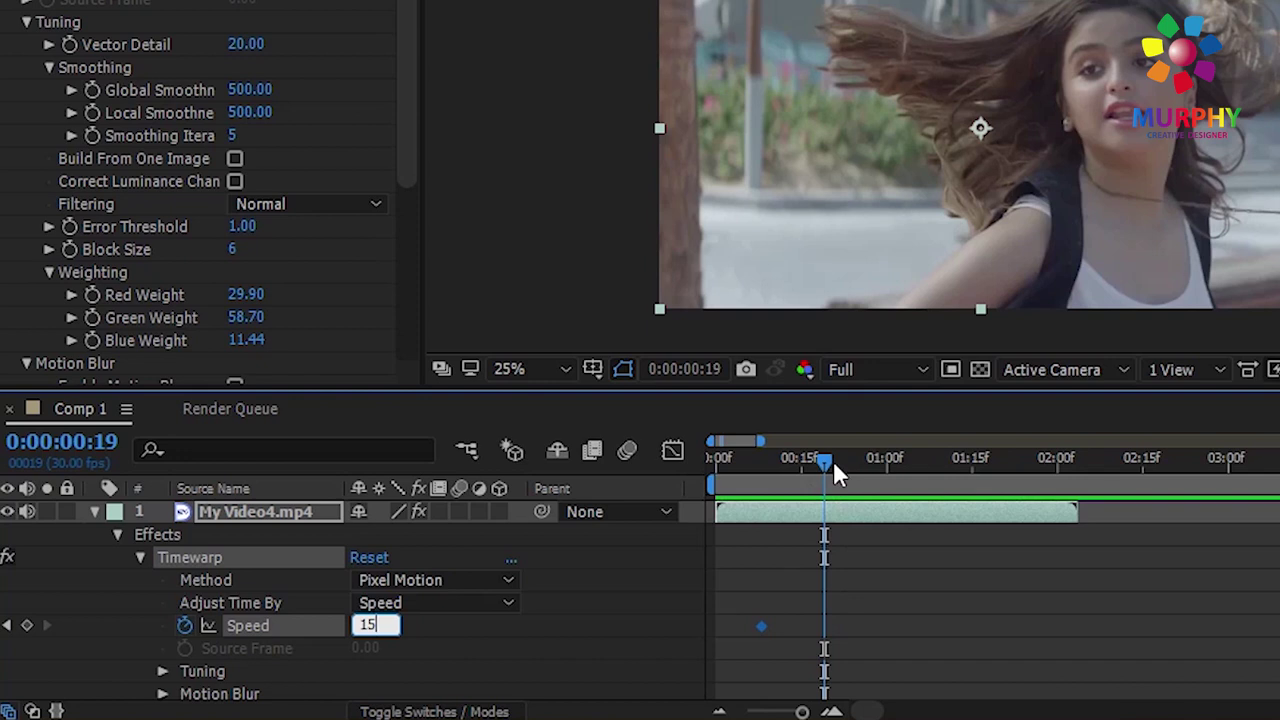
pyautogui.press('Return')
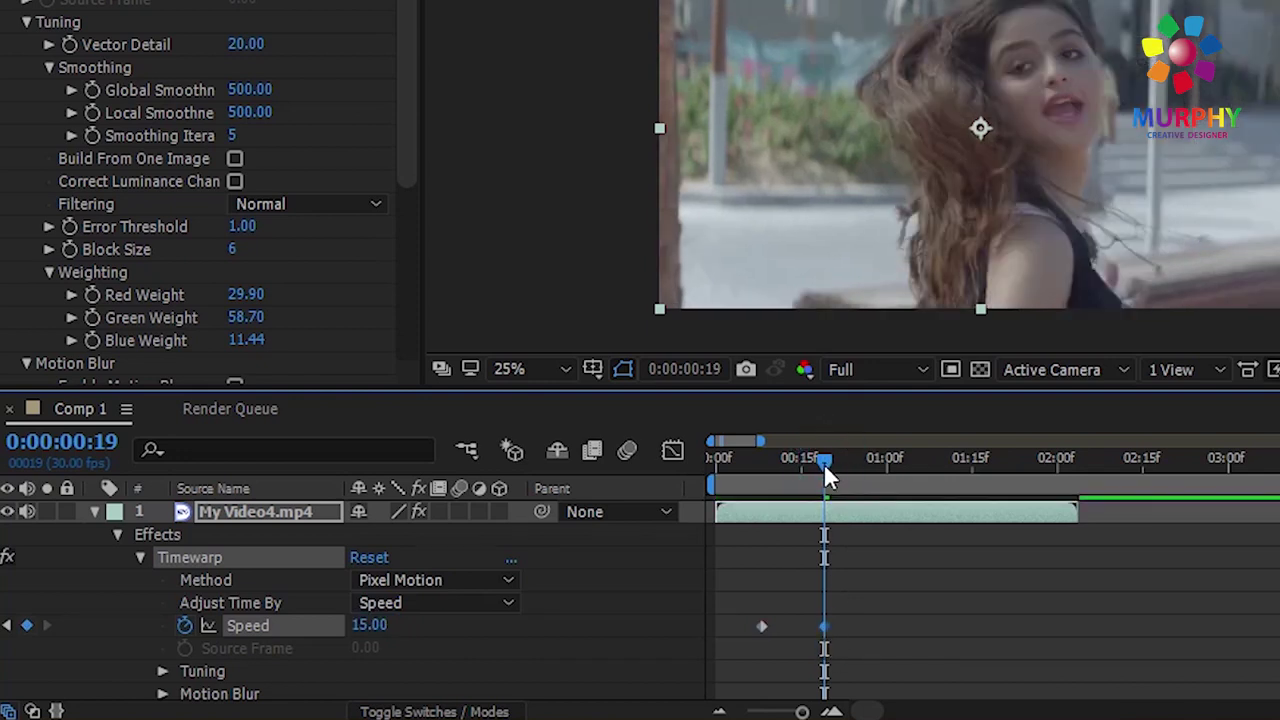
# Add a Speed keyframe at frame 27 and set Speed to 100 at 0:00:01:13.
pyautogui.moveTo(827, 460); pyautogui.dragTo(874, 479)
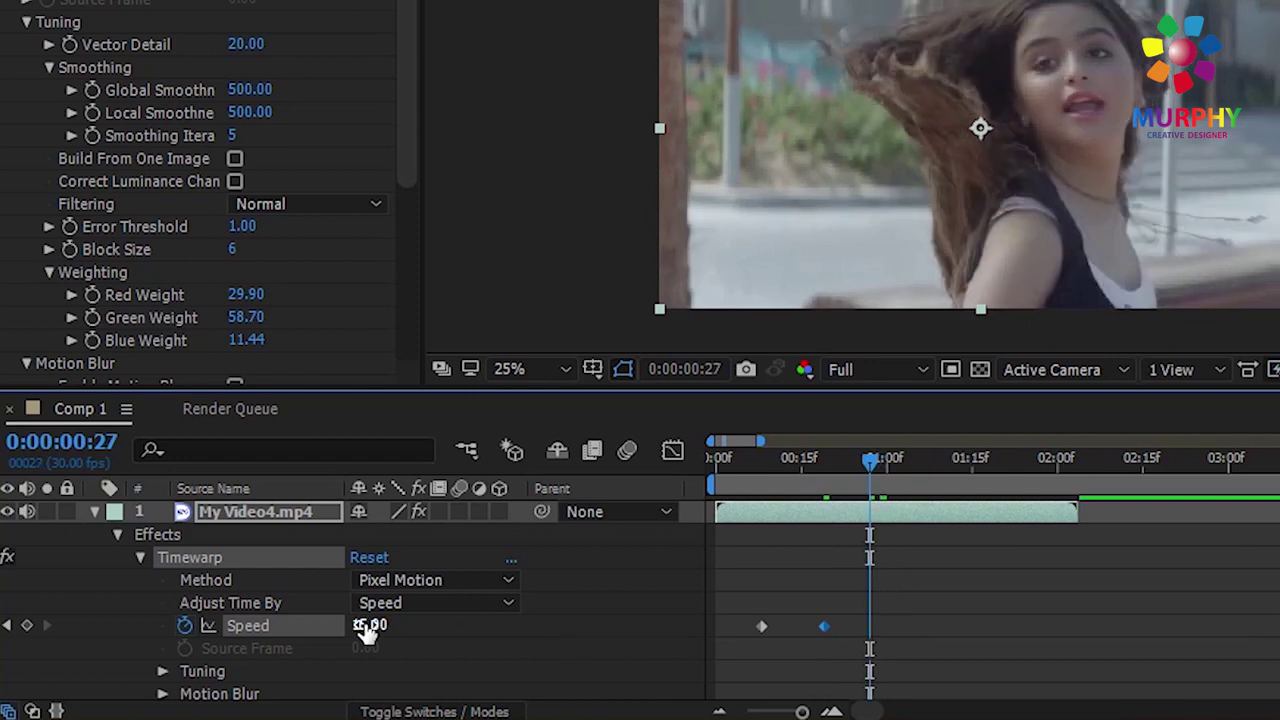
pyautogui.click(27, 626)
pyautogui.moveTo(878, 467); pyautogui.dragTo(959, 474)
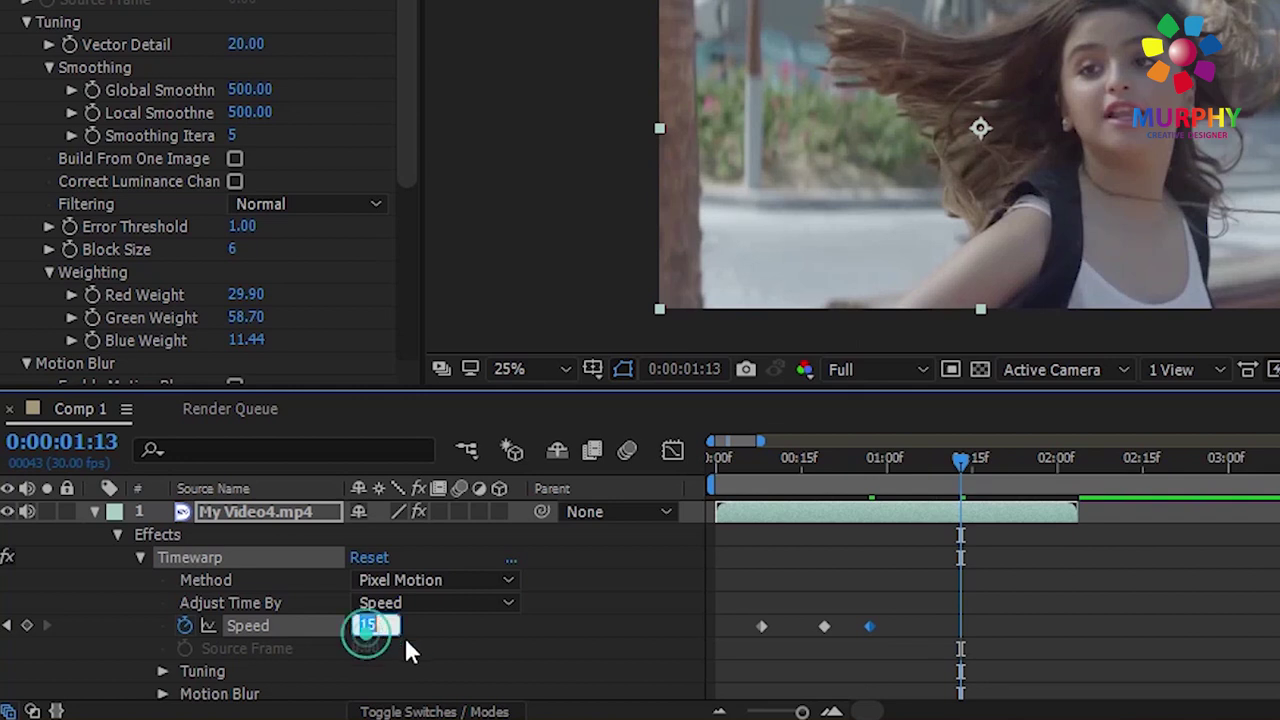
pyautogui.write('100')
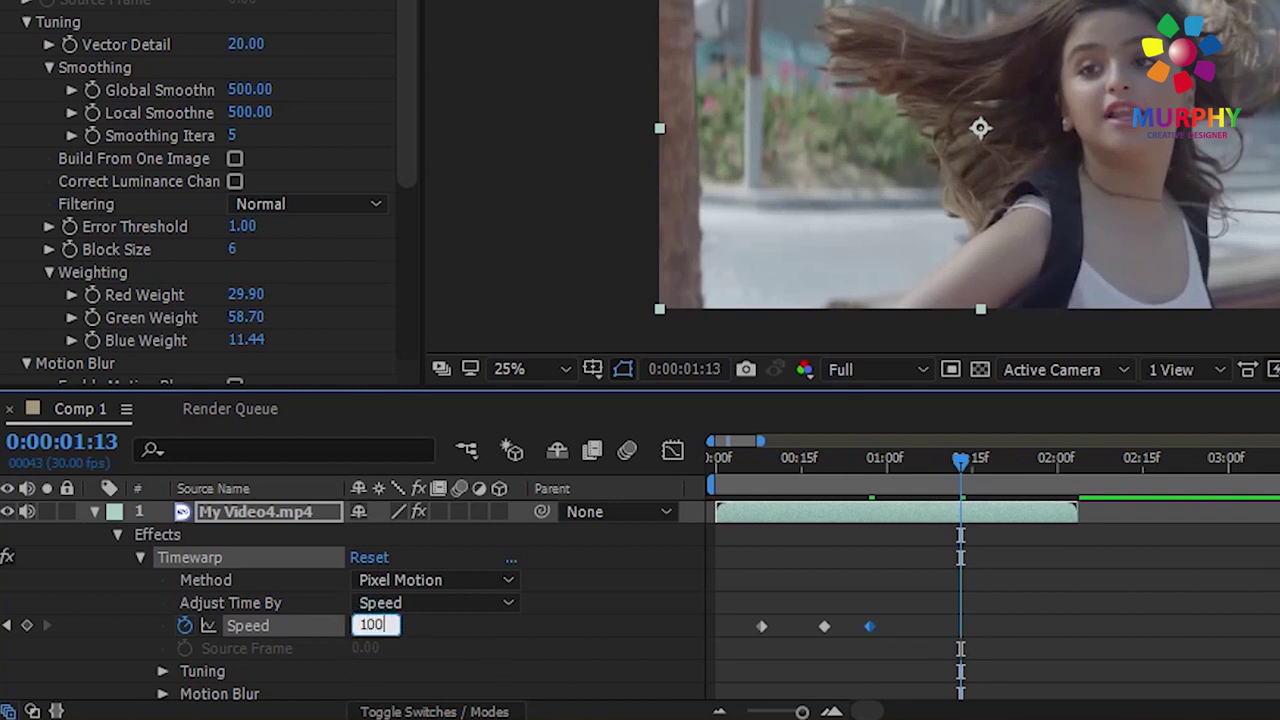
pyautogui.press('Return')
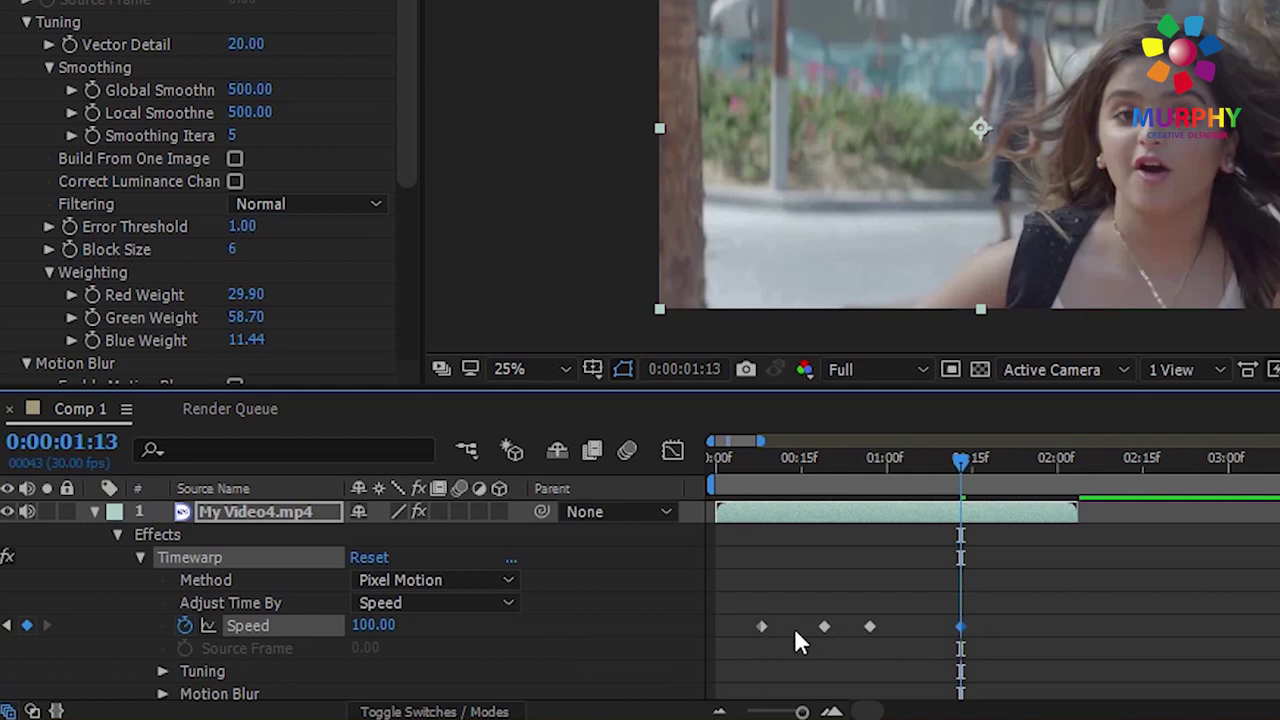
# Select the two middle Speed keyframes and shift them slightly later.
pyautogui.click(892, 629)
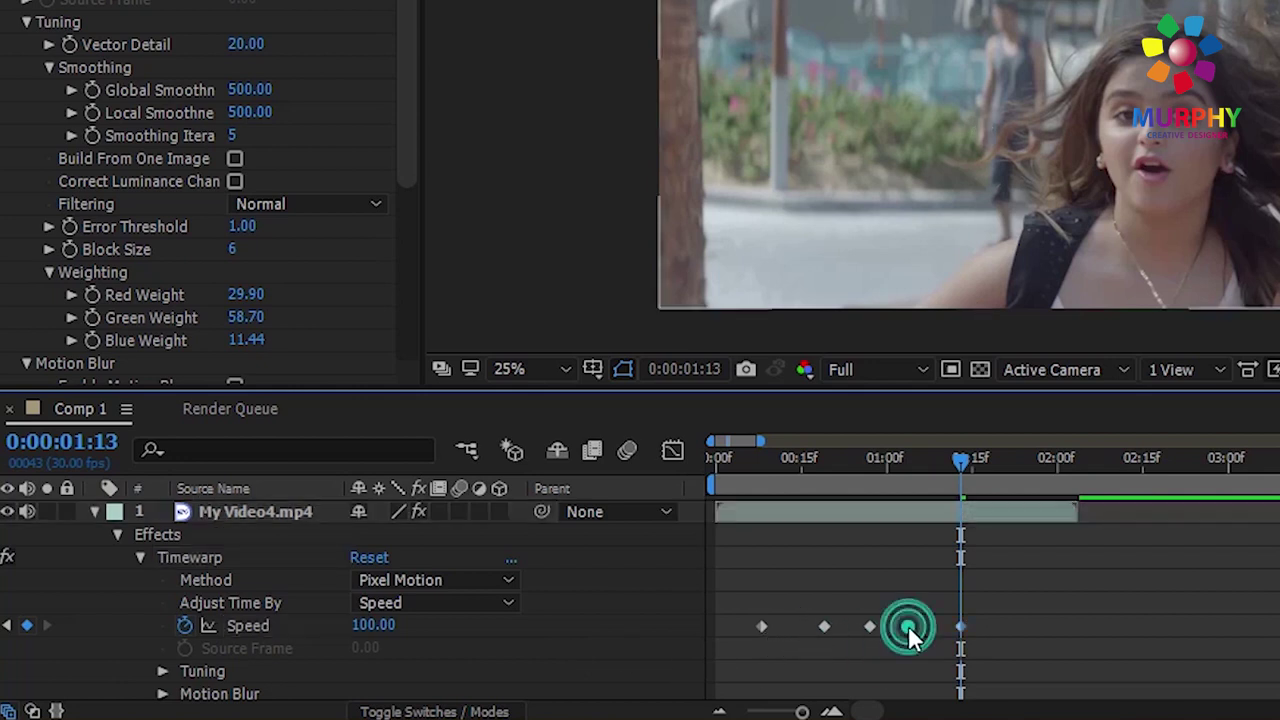
pyautogui.moveTo(889, 629)
pyautogui.mouseDown()
pyautogui.moveTo(818, 605)
pyautogui.moveTo(891, 628)
pyautogui.moveTo(1053, 626)
pyautogui.mouseUp()
pyautogui.click(960, 626)
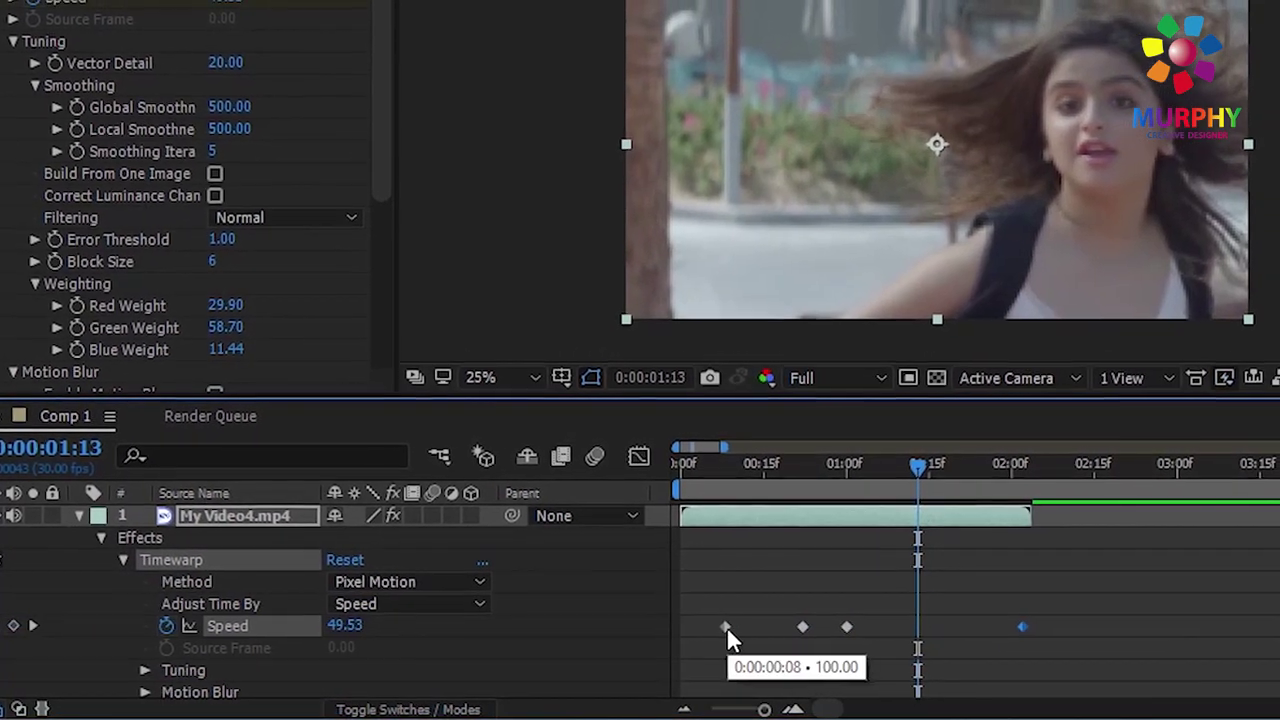
pyautogui.click(725, 627)
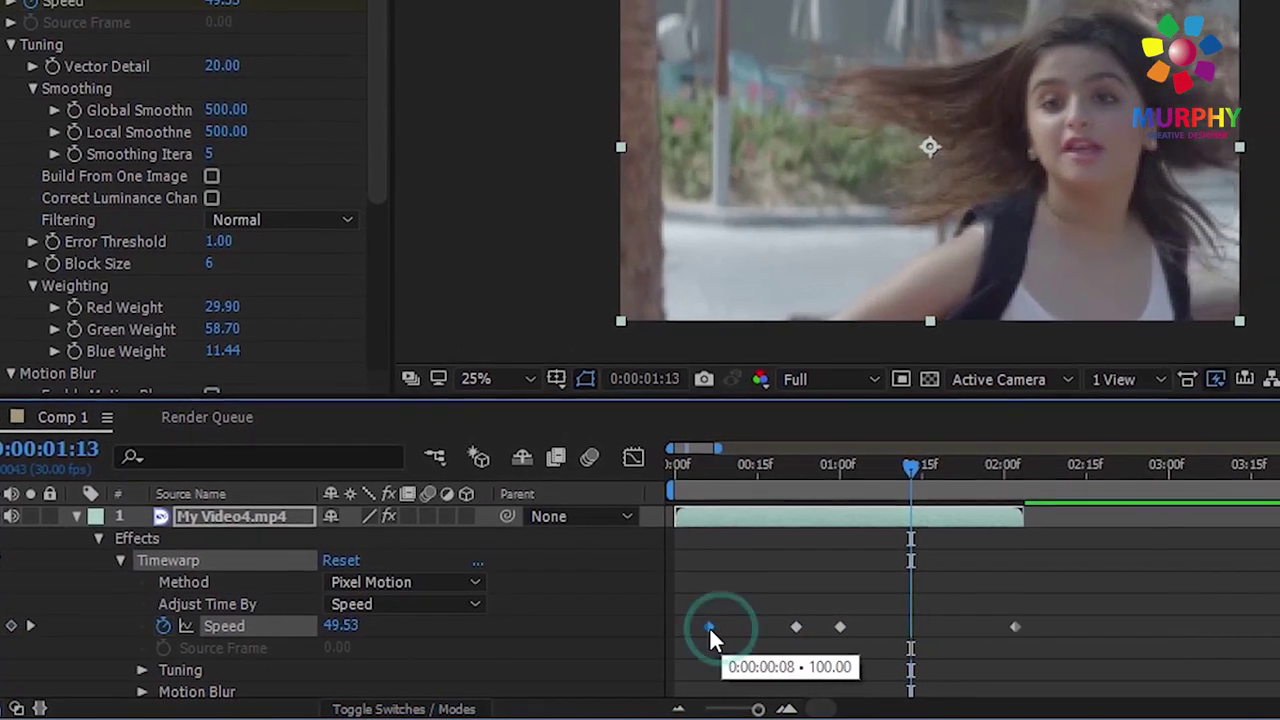
pyautogui.moveTo(766, 604); pyautogui.dragTo(856, 638)
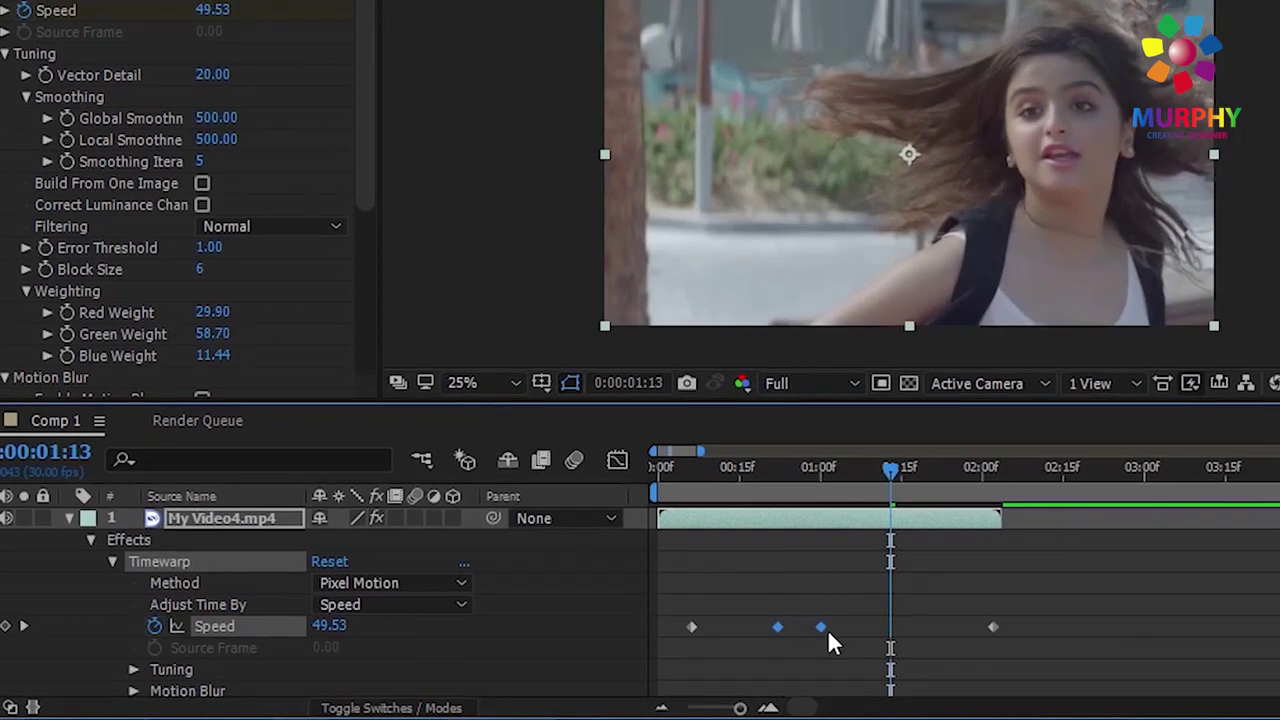
pyautogui.click(821, 626)
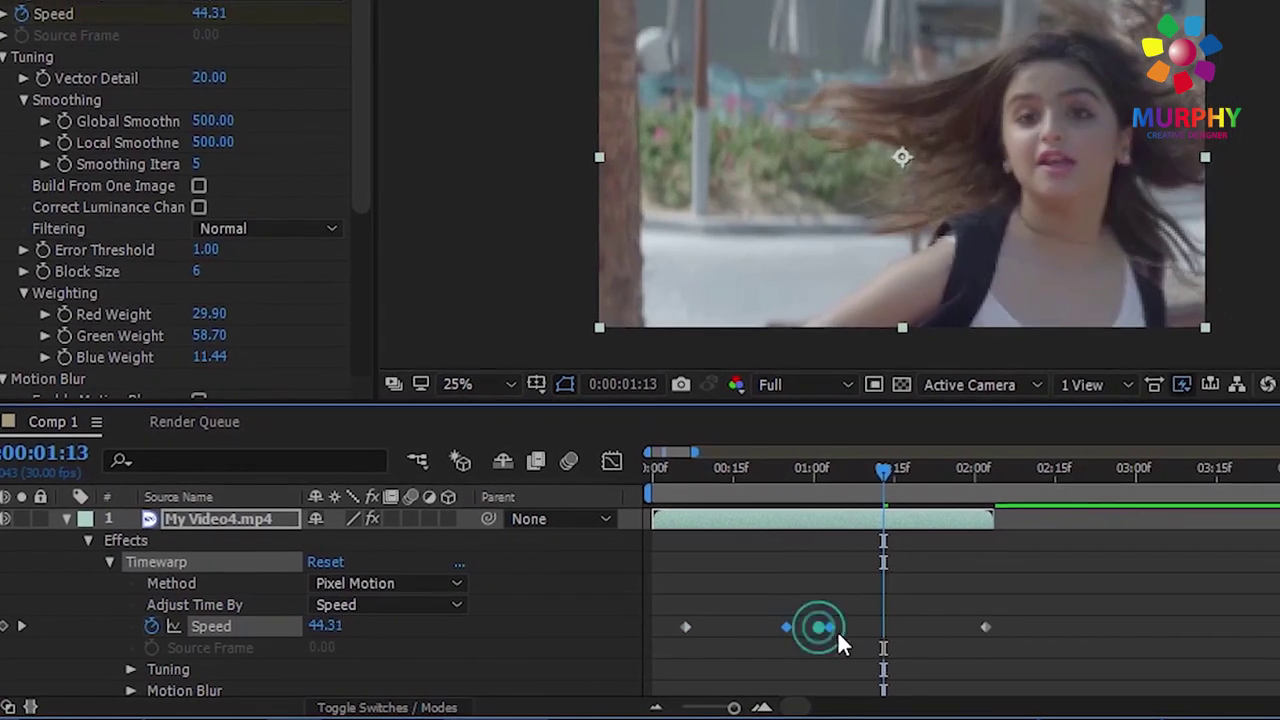
pyautogui.press('Delete')
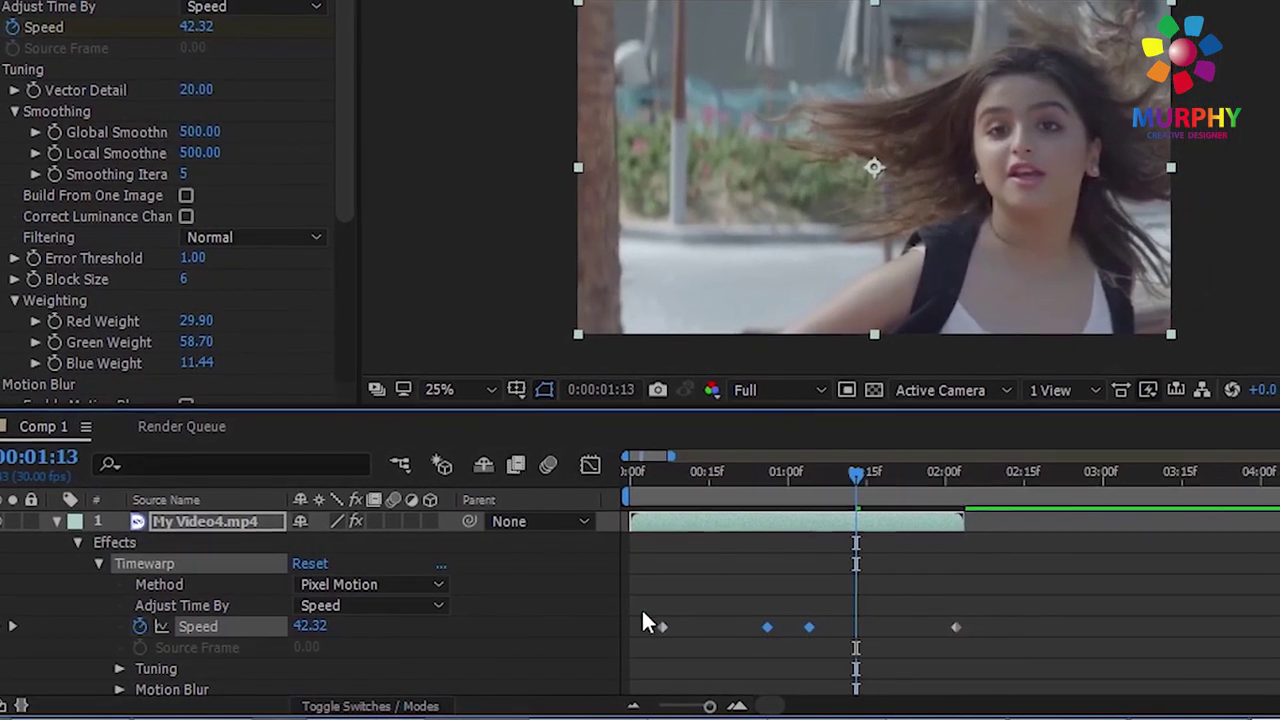
# Apply Easy Ease to all four Timewarp Speed keyframes.
pyautogui.moveTo(640, 610); pyautogui.dragTo(929, 628)
pyautogui.rightClick(933, 627)
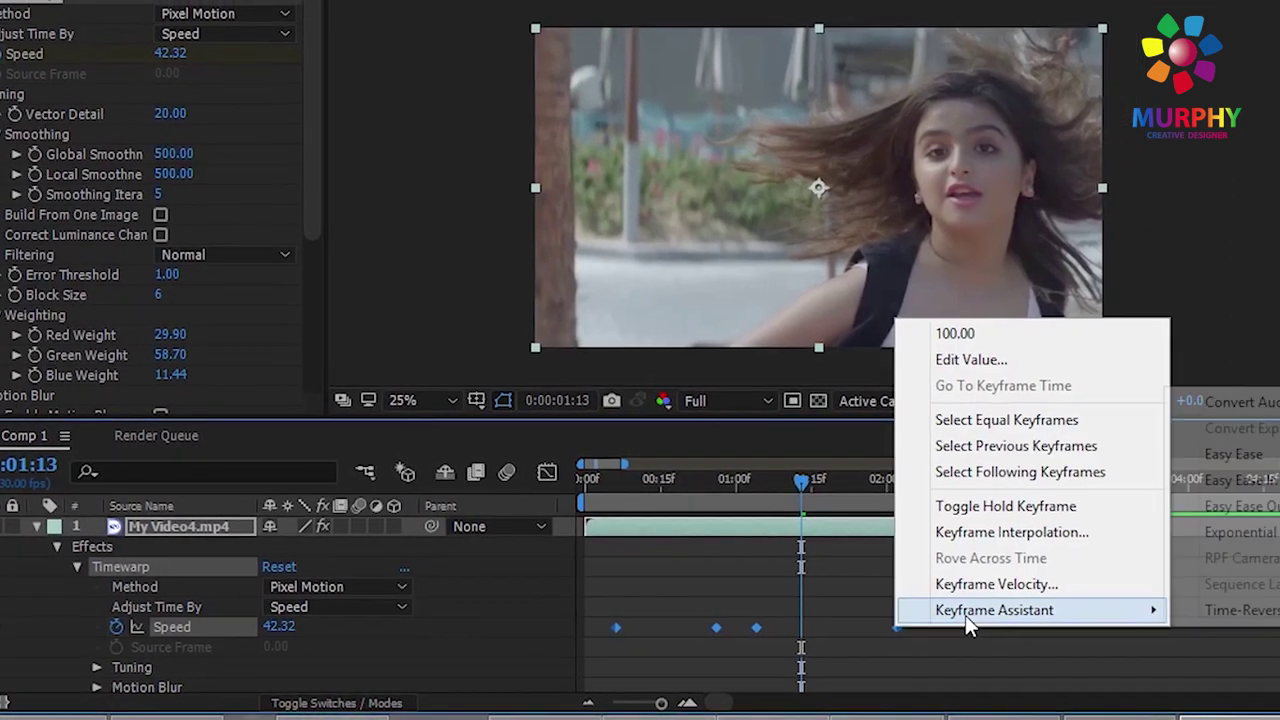
pyautogui.moveTo(1143, 609)
pyautogui.click(1261, 453)
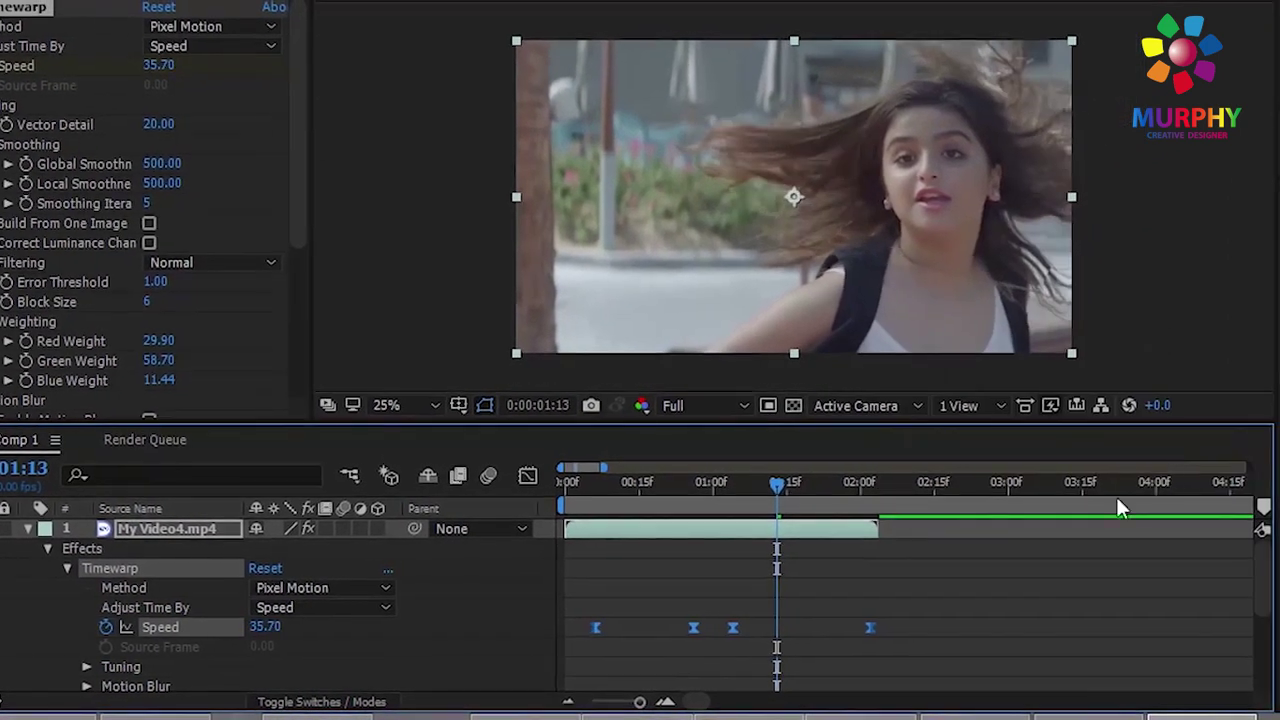
pyautogui.moveTo(778, 484); pyautogui.dragTo(563, 514)
# Preview the speed ramp and shift the Speed keyframes slightly later from 0:00:00:27.
pyautogui.press('space')
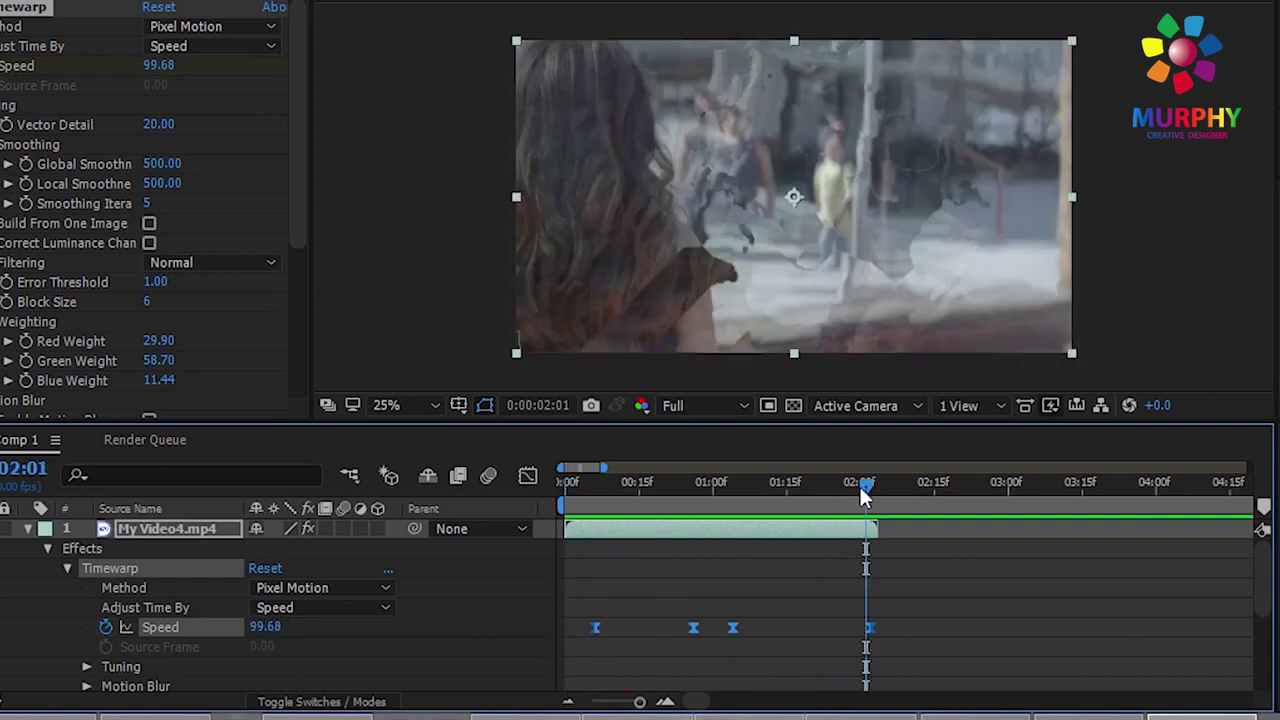
pyautogui.moveTo(857, 482); pyautogui.dragTo(698, 490)
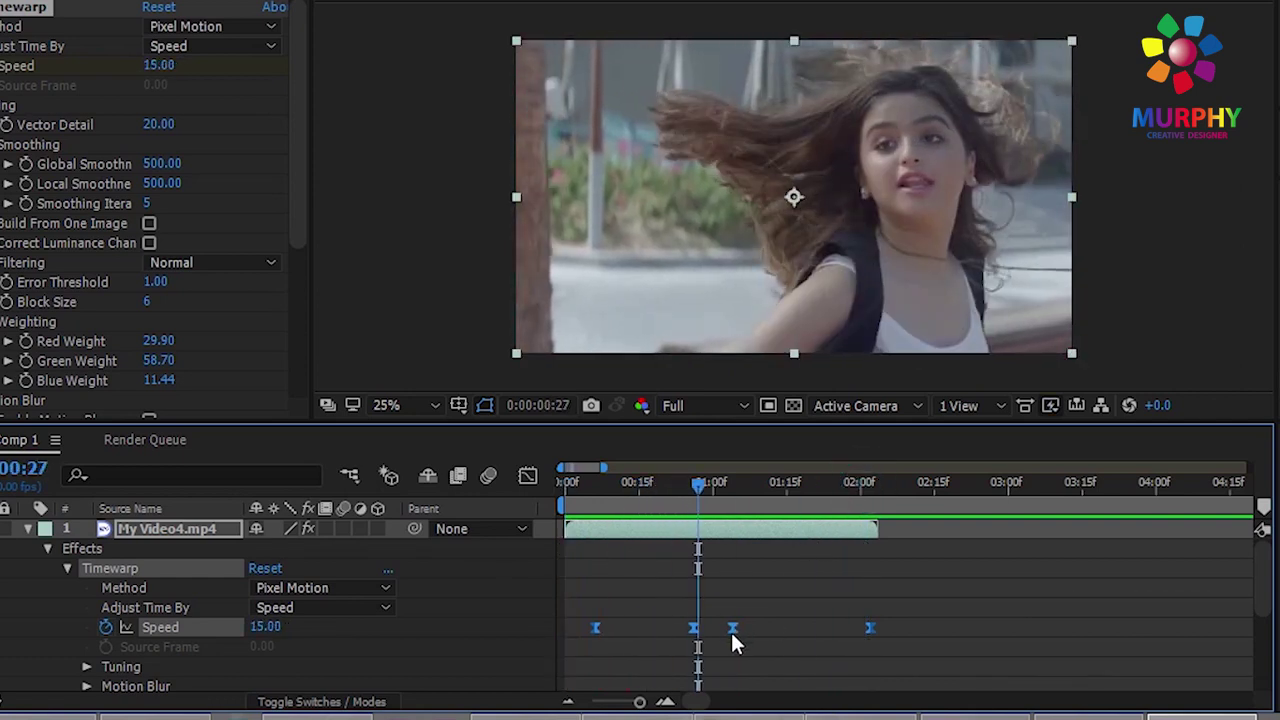
pyautogui.moveTo(731, 632); pyautogui.dragTo(781, 634)
pyautogui.click(757, 657)
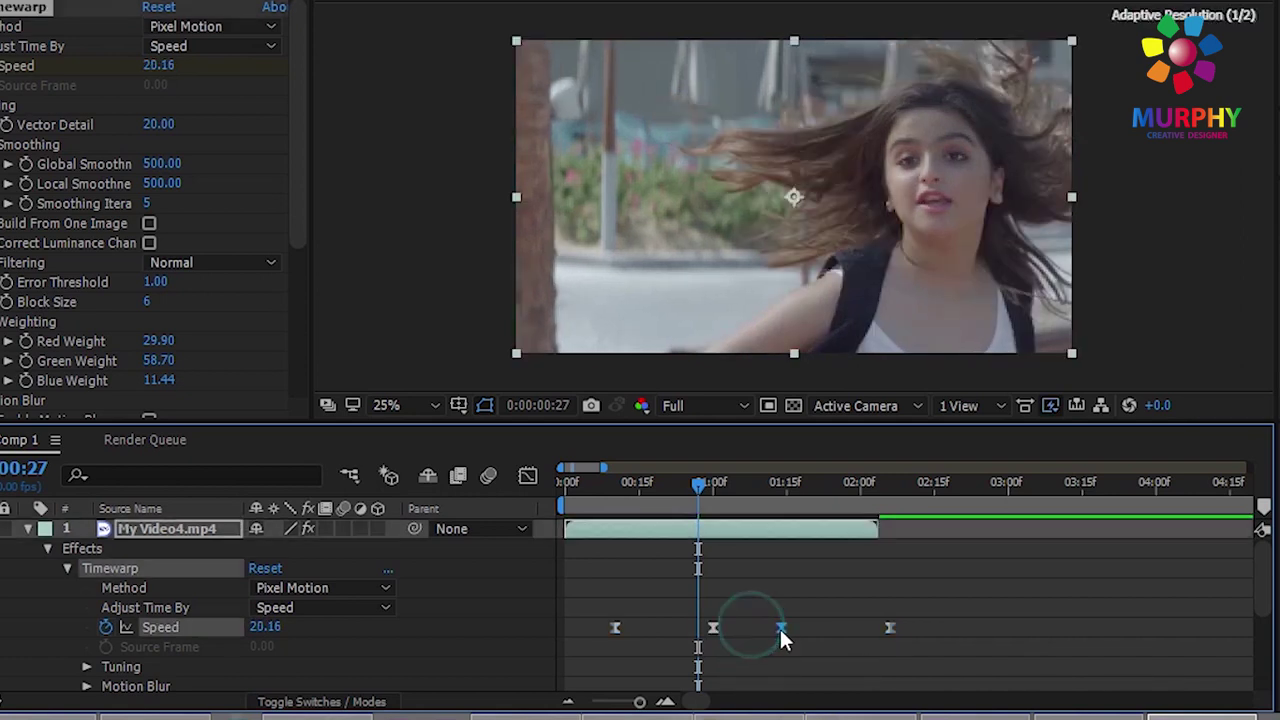
# Nudge the first and last Speed keyframes earlier so the 15 hold lasts longer.
pyautogui.moveTo(615, 628); pyautogui.dragTo(604, 628)
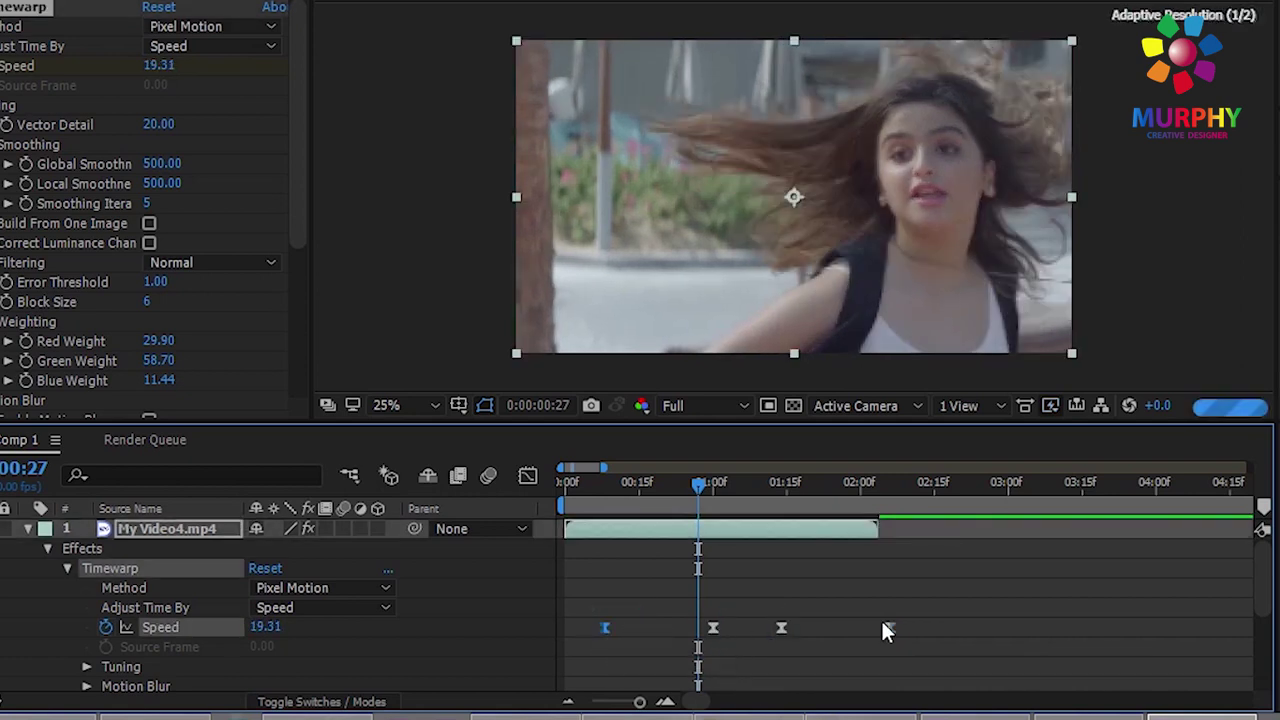
pyautogui.click(886, 628)
pyautogui.moveTo(886, 628); pyautogui.dragTo(877, 627)
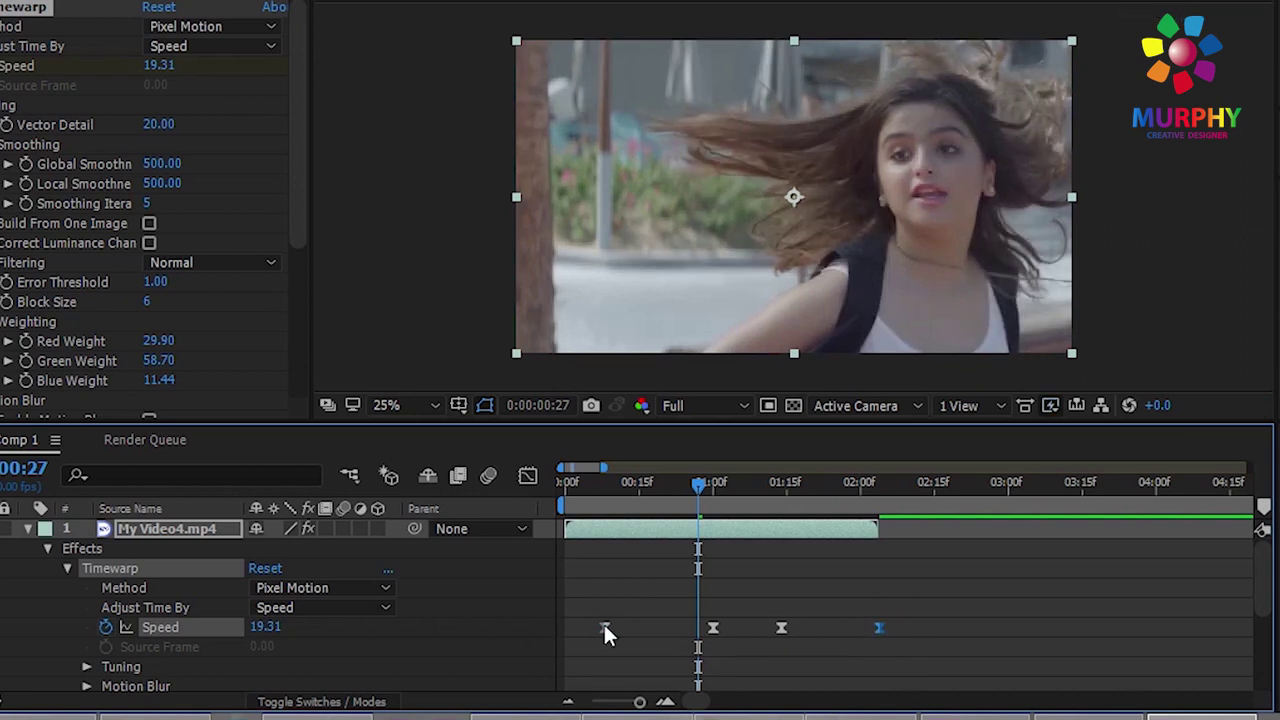
pyautogui.moveTo(604, 628); pyautogui.dragTo(597, 628)
pyautogui.moveTo(700, 486); pyautogui.dragTo(755, 576)
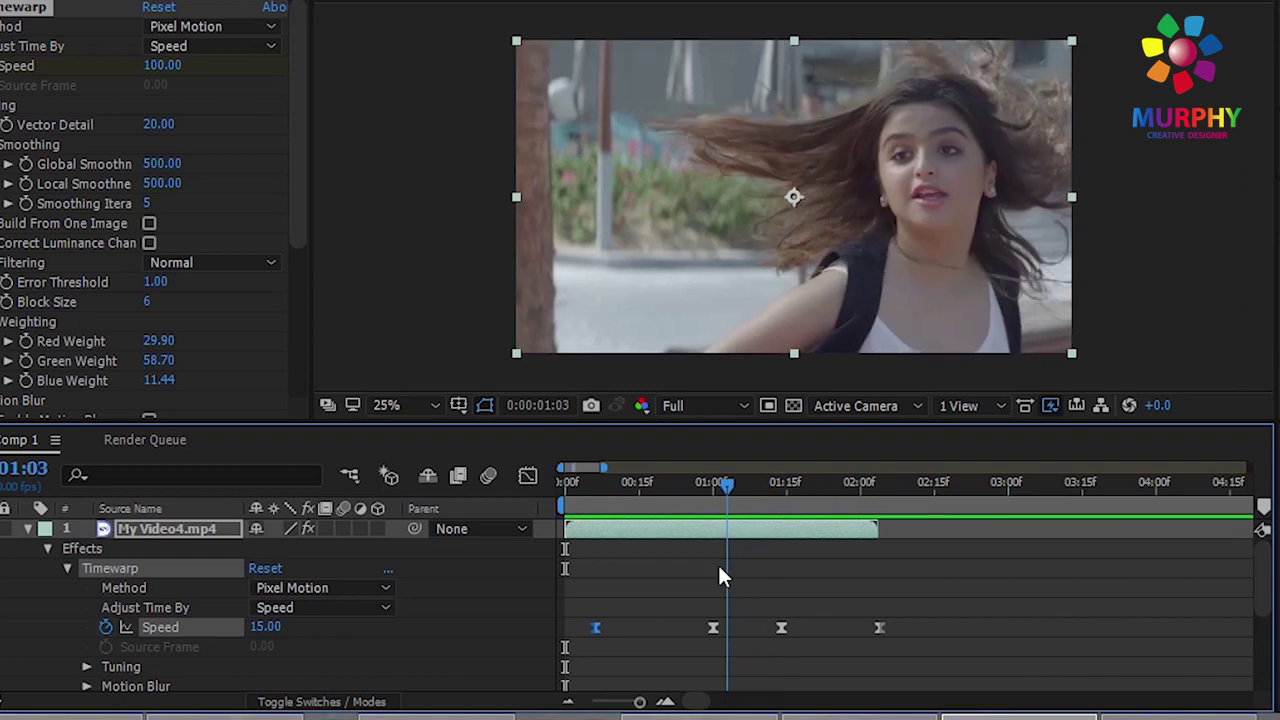